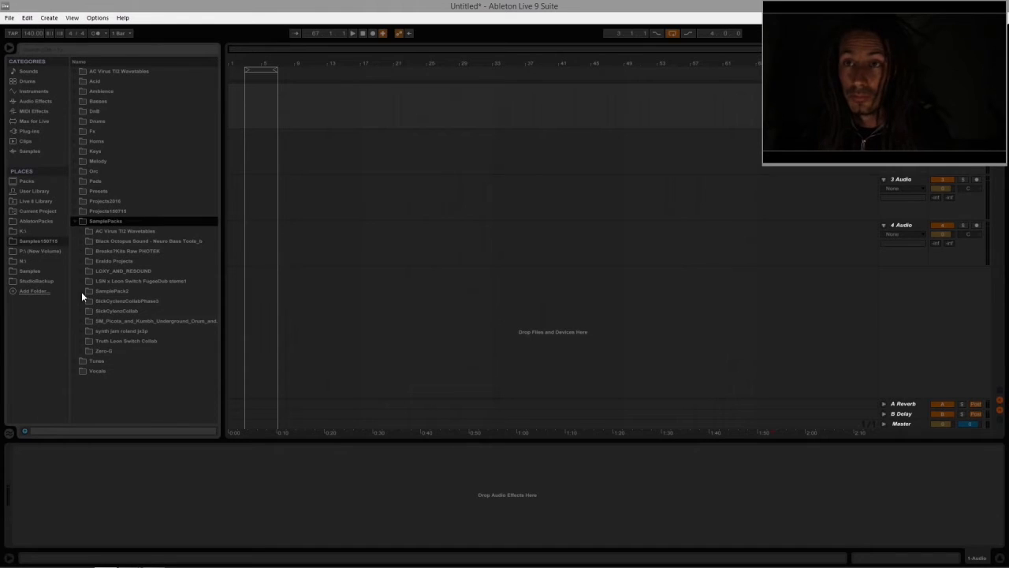
Step: Browse to the LeonSwitch_DrumLoops folder inside LeonSwitch_Drums+Percussion in SamplePack2
click(82, 292)
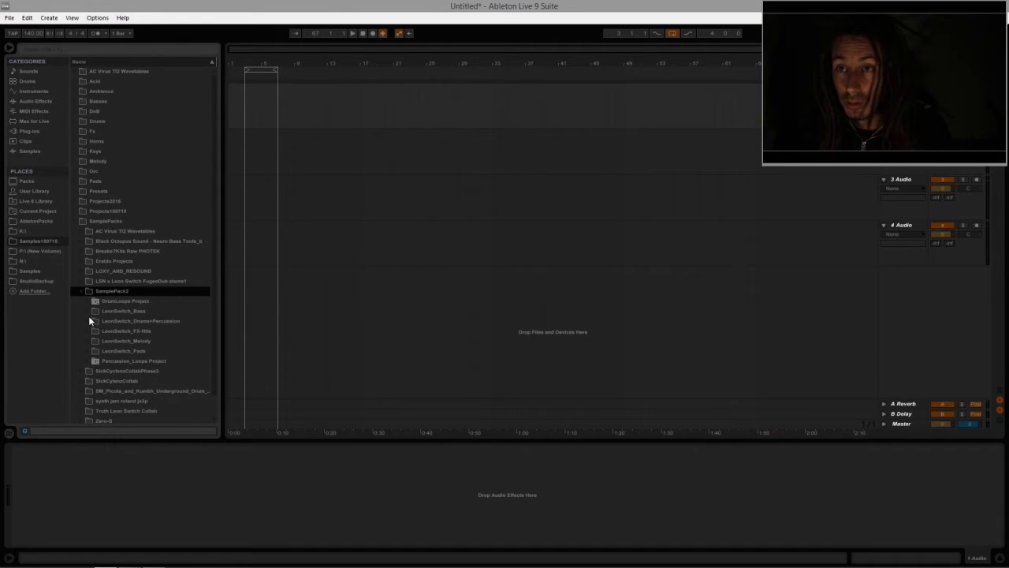
click(86, 322)
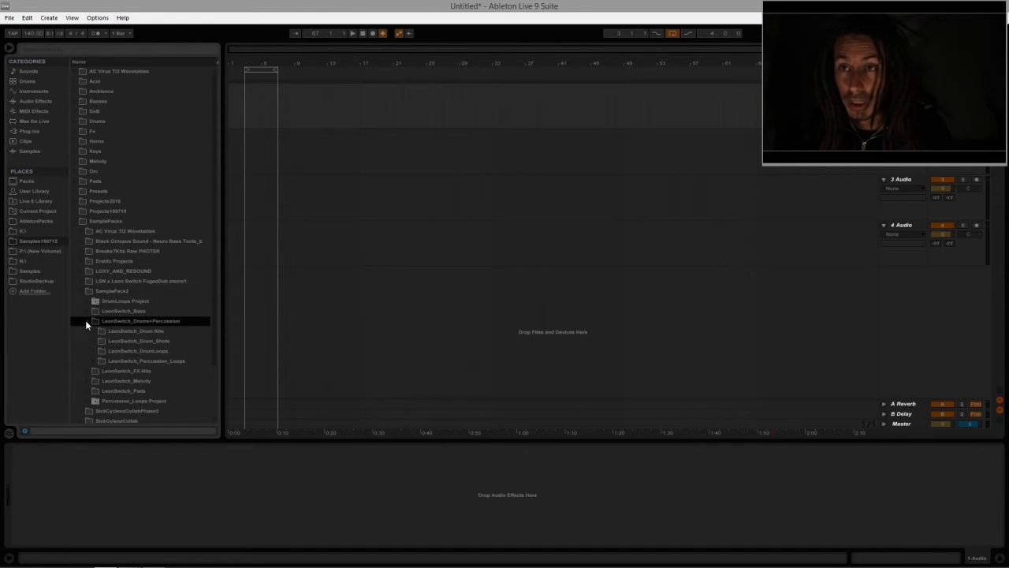
click(97, 351)
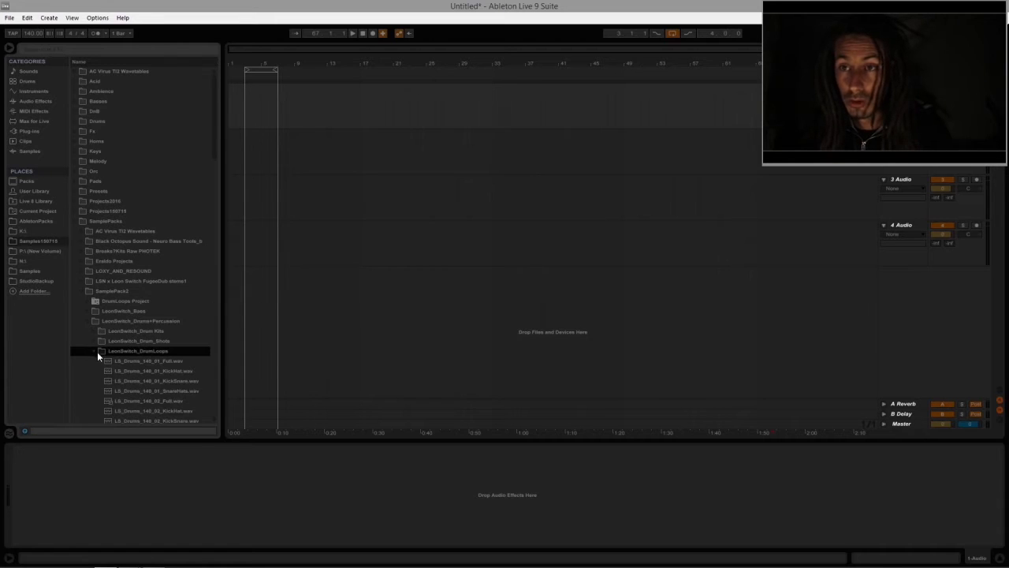
drag(212, 143, 214, 195)
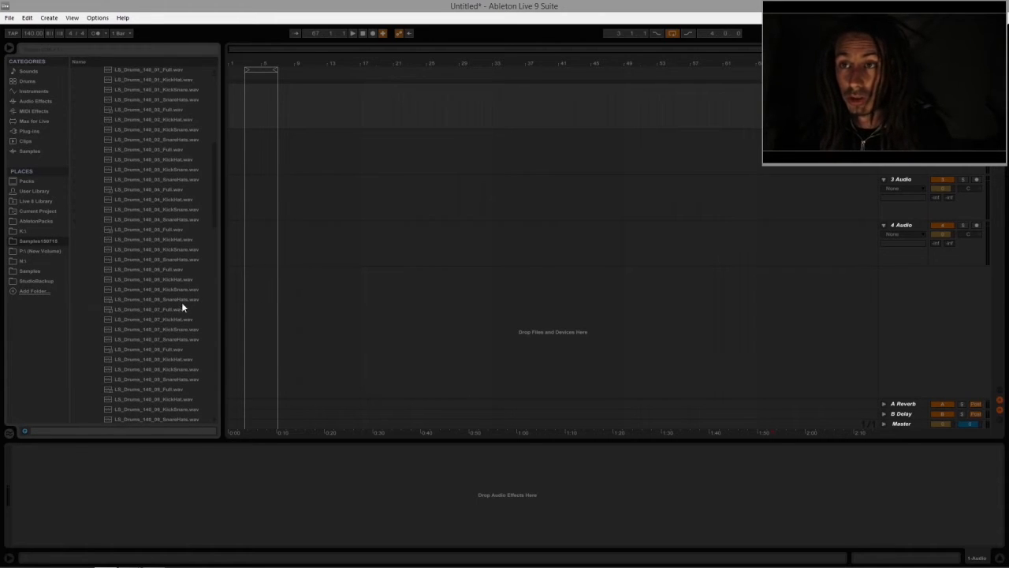
Step: Audition the full 140 BPM drum loops 07, 06, 11 and 13 in the browser
click(163, 309)
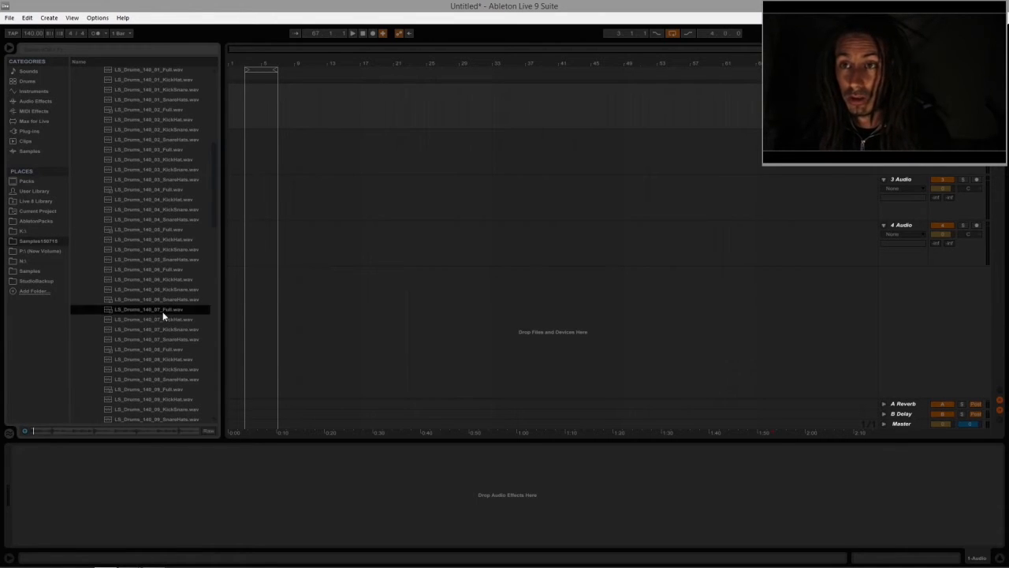
click(164, 269)
drag(213, 191, 216, 236)
click(158, 253)
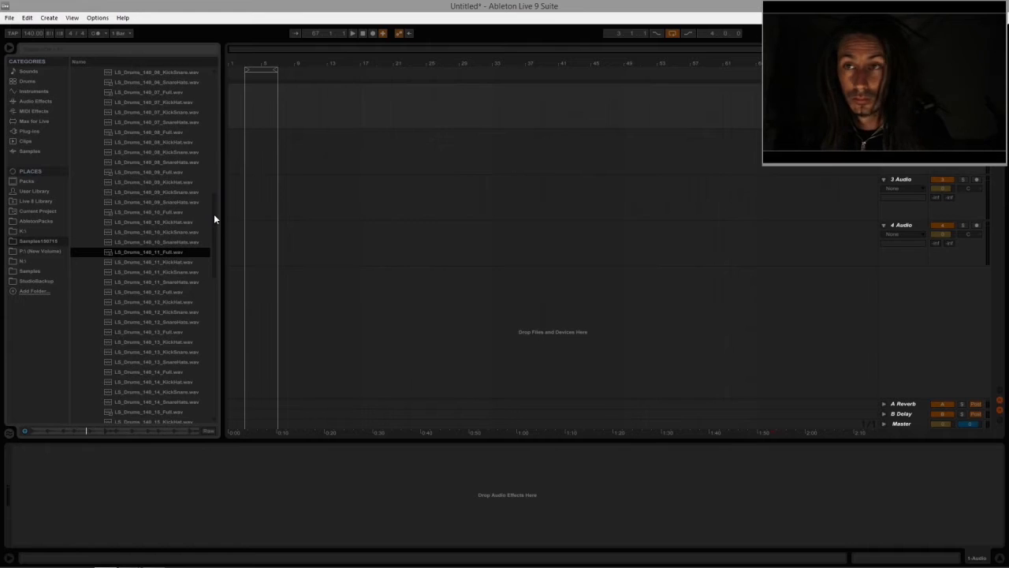
drag(214, 215, 214, 234)
click(157, 251)
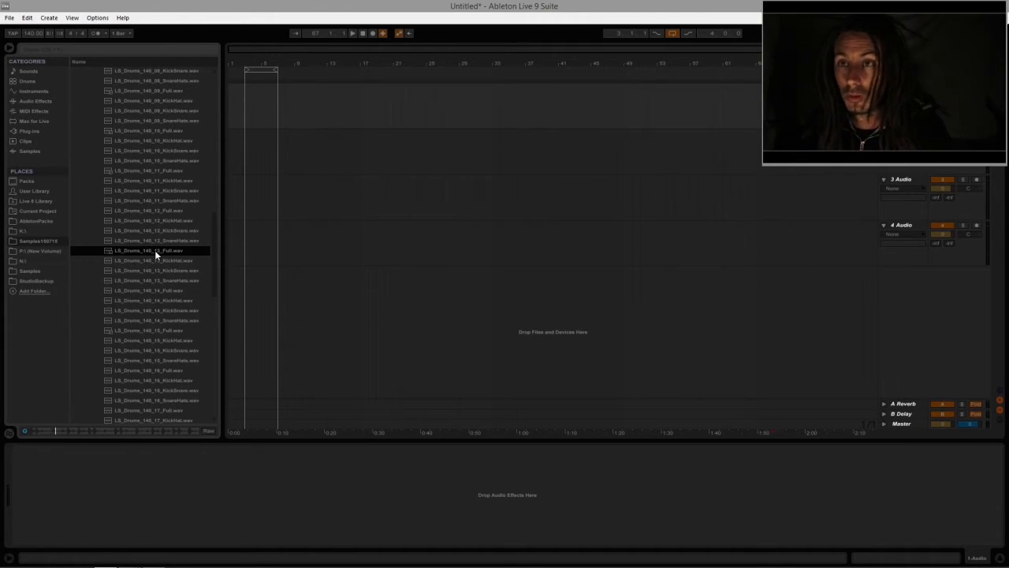
Step: Place LS_Drums_140_13_Full.wav at bar 3 on the first audio track and play it back
drag(155, 252, 248, 117)
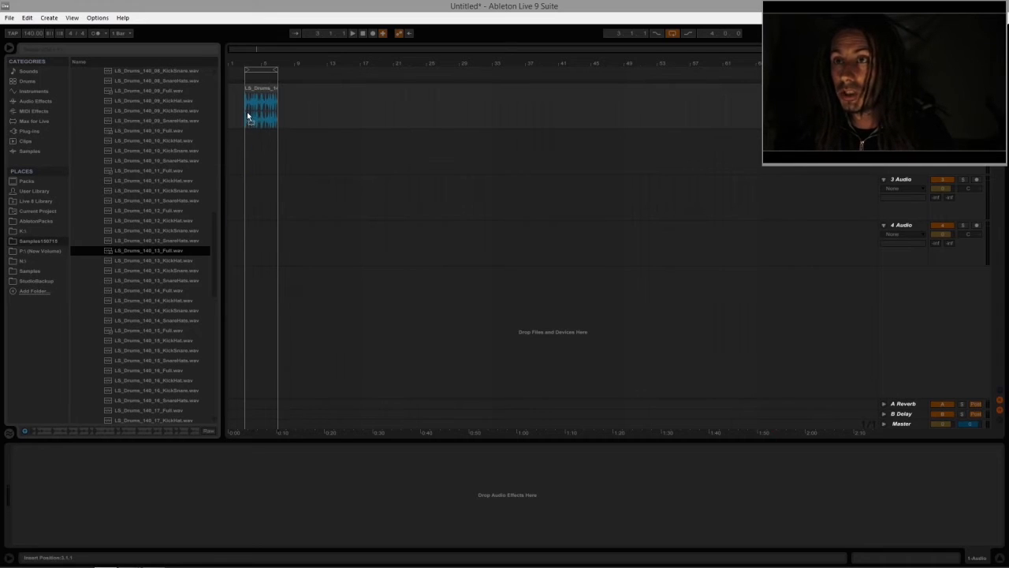
drag(262, 63, 263, 193)
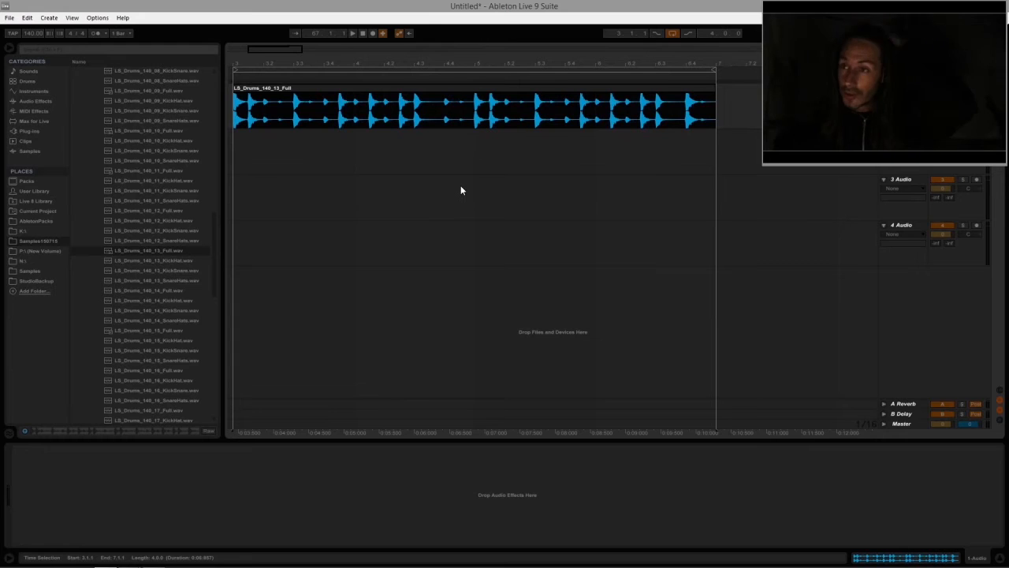
key(space)
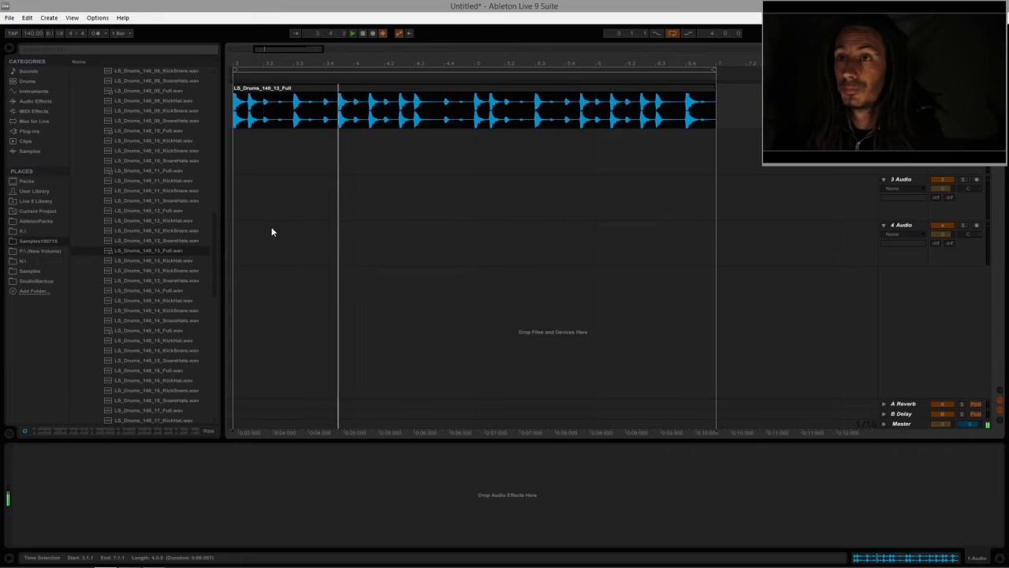
Step: Collapse the LeonSwitch_Drums+Percussion folder and expand LeonSwitch_MidrangeBassHits inside LeonSwitch_Bass
scroll(211, 226, up, 12)
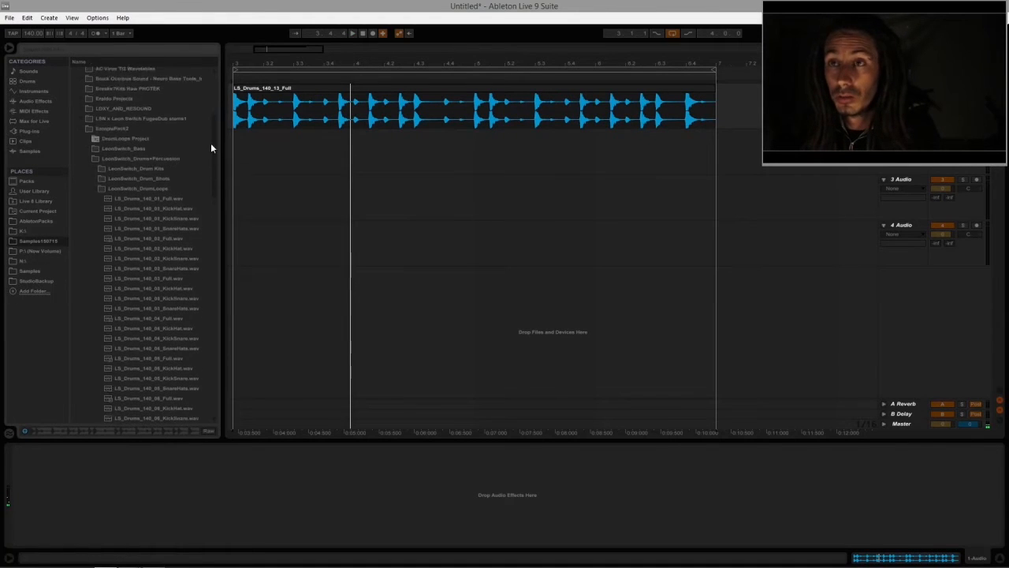
click(88, 169)
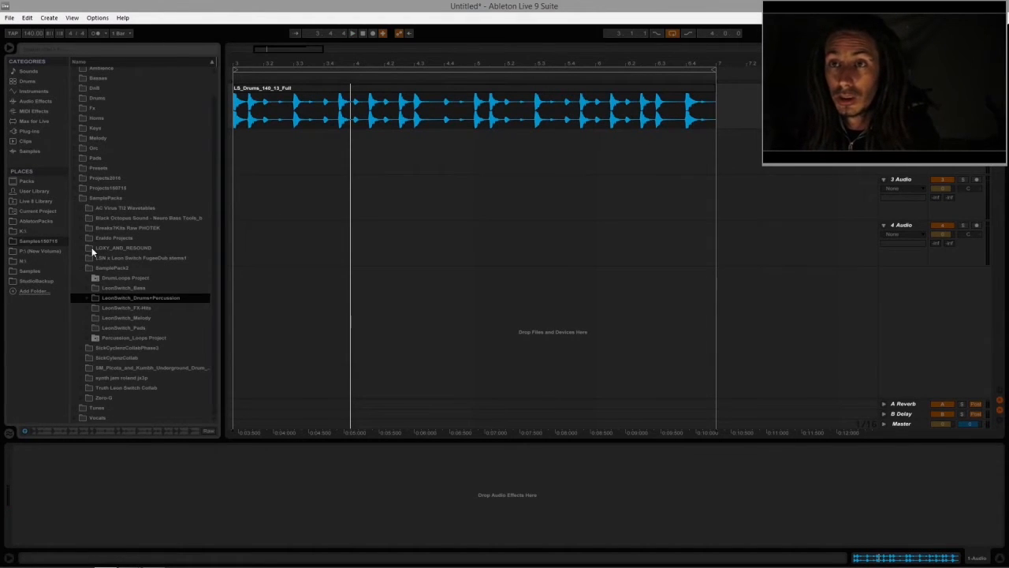
click(86, 288)
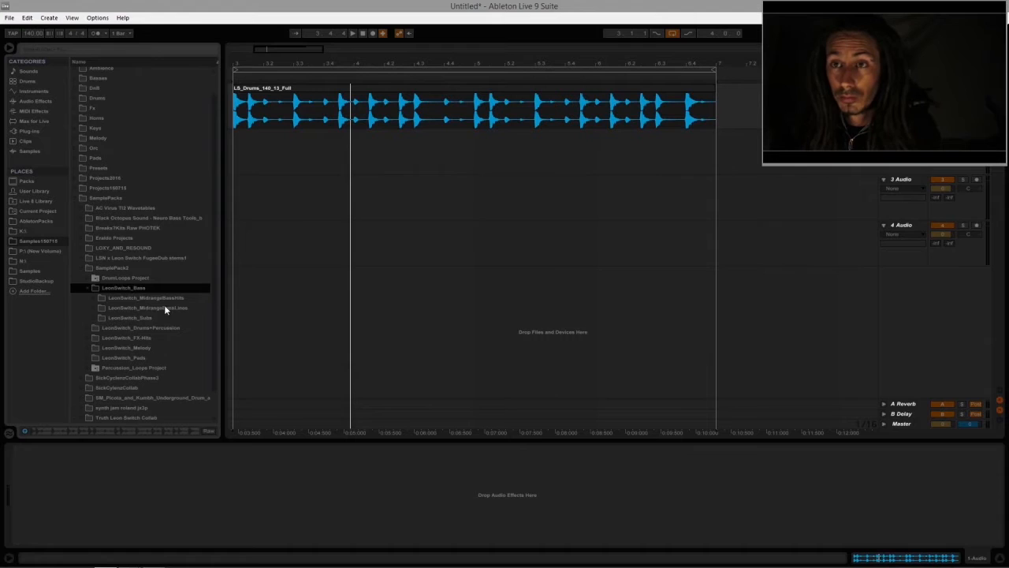
click(93, 299)
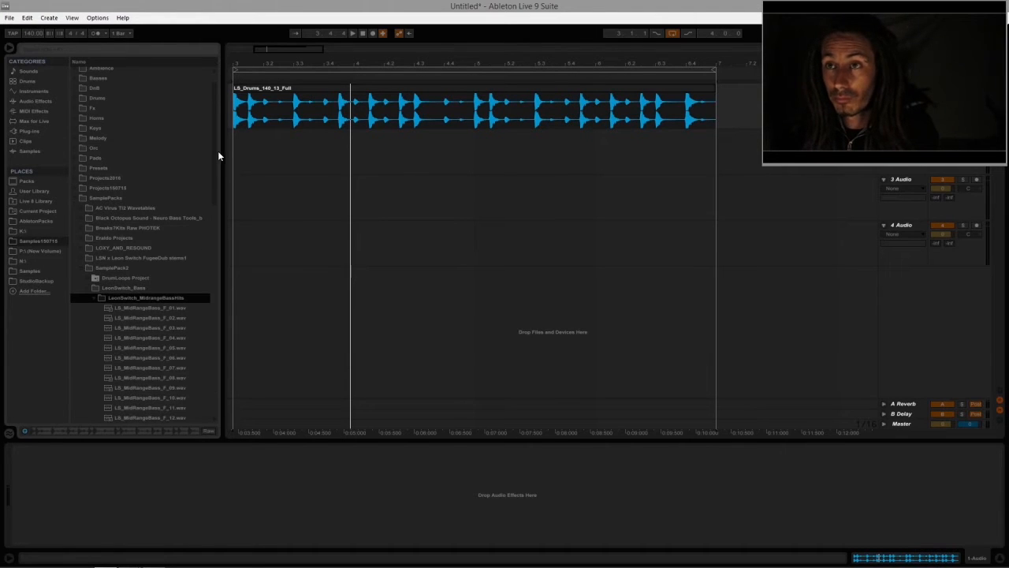
scroll(214, 158, down, 6)
Step: Audition various LS_MidRangeBass_F hits between 01 and 27, including number 20
click(172, 134)
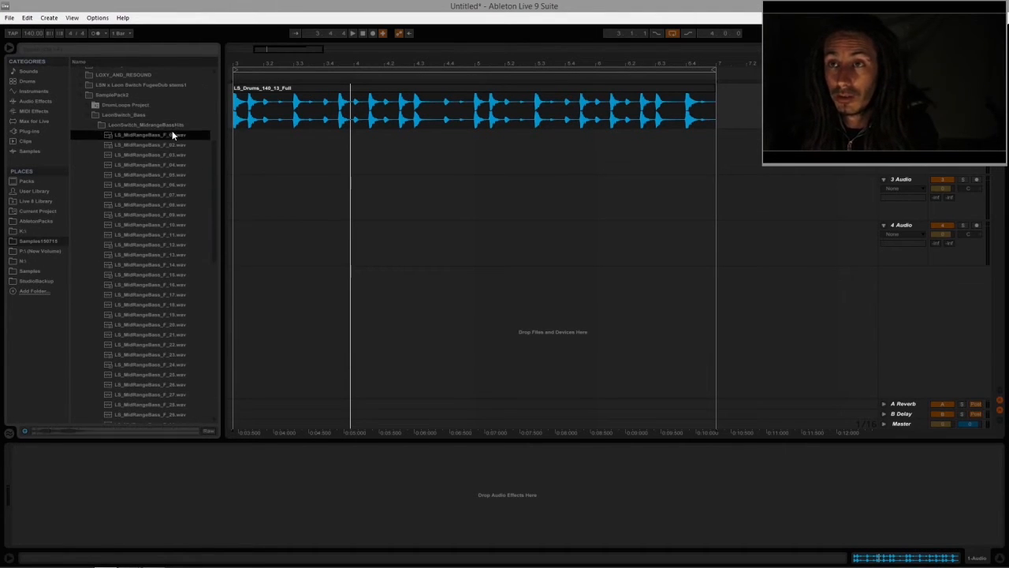
click(172, 188)
click(161, 254)
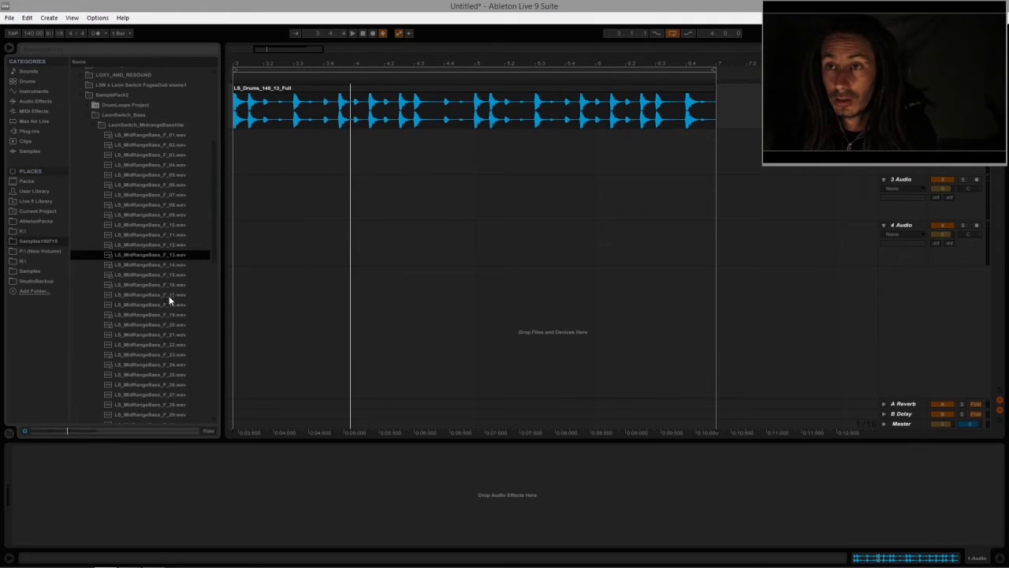
click(167, 303)
click(158, 346)
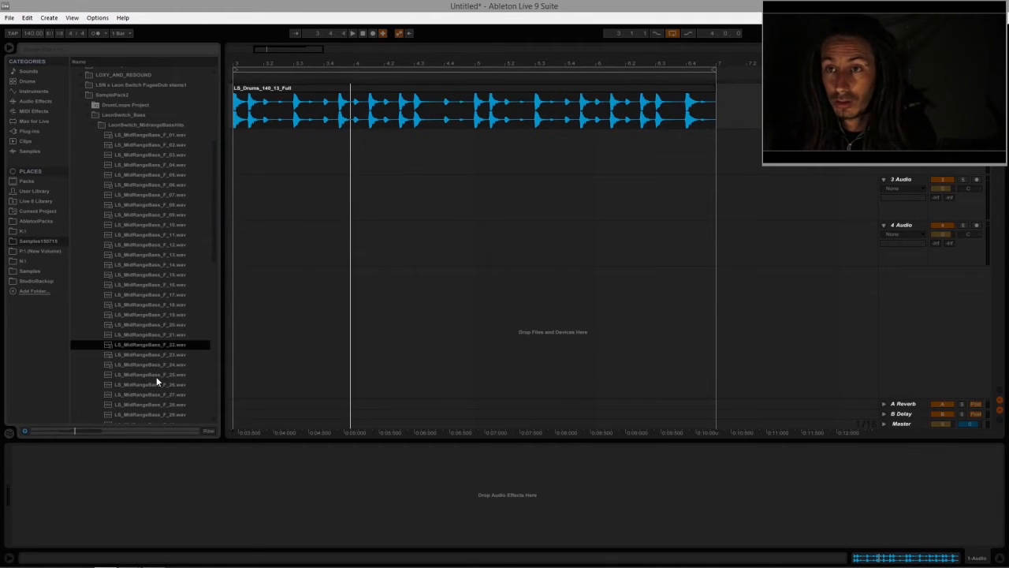
click(157, 376)
click(160, 385)
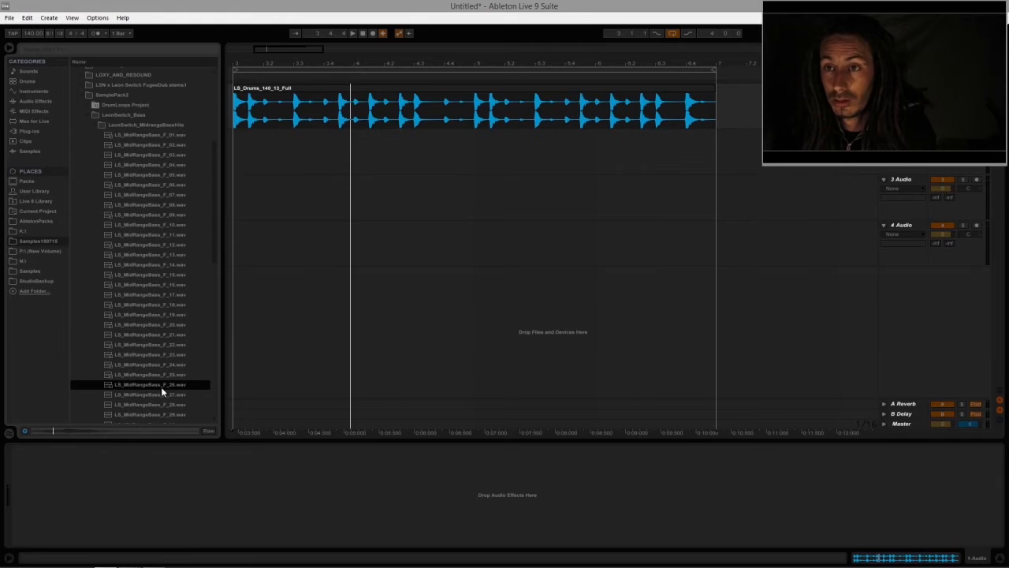
click(156, 375)
click(147, 384)
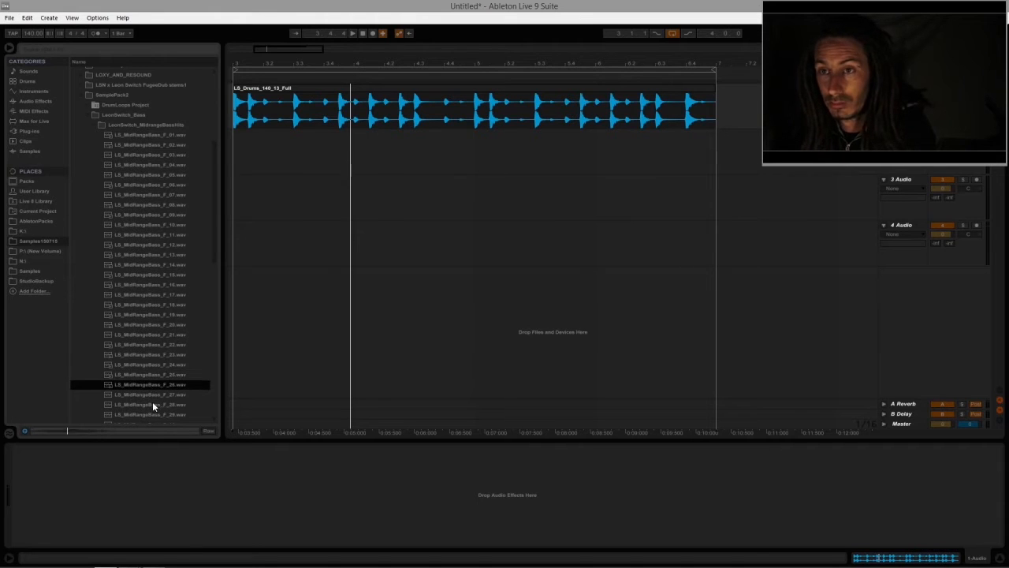
click(152, 392)
click(150, 373)
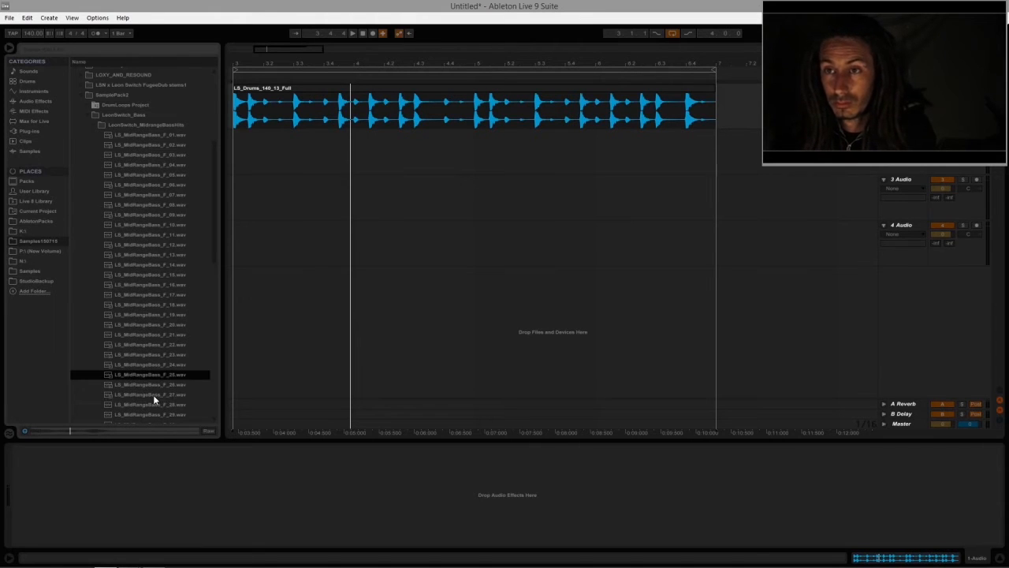
click(153, 394)
click(150, 324)
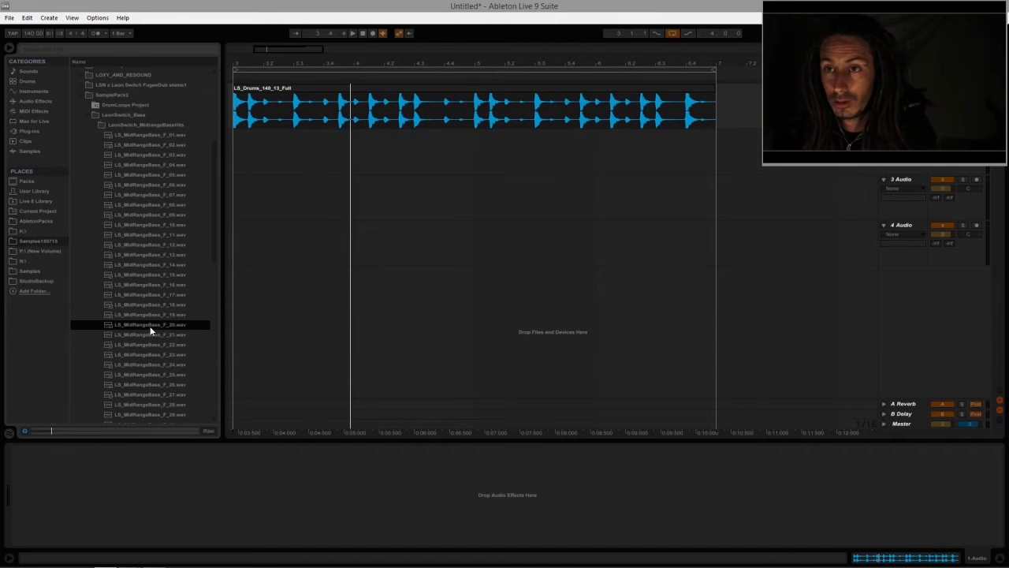
Step: Place LS_MidRangeBass_F_20.wav on the second audio track, shorten the clip to 0.0.2 and move its start to 3.2.3
drag(148, 324, 287, 166)
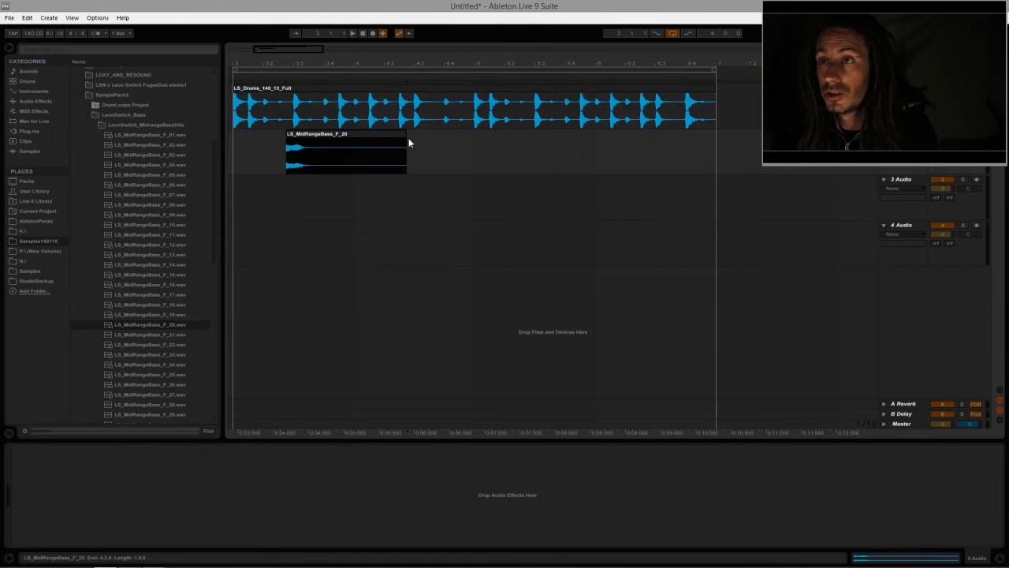
drag(402, 135, 302, 137)
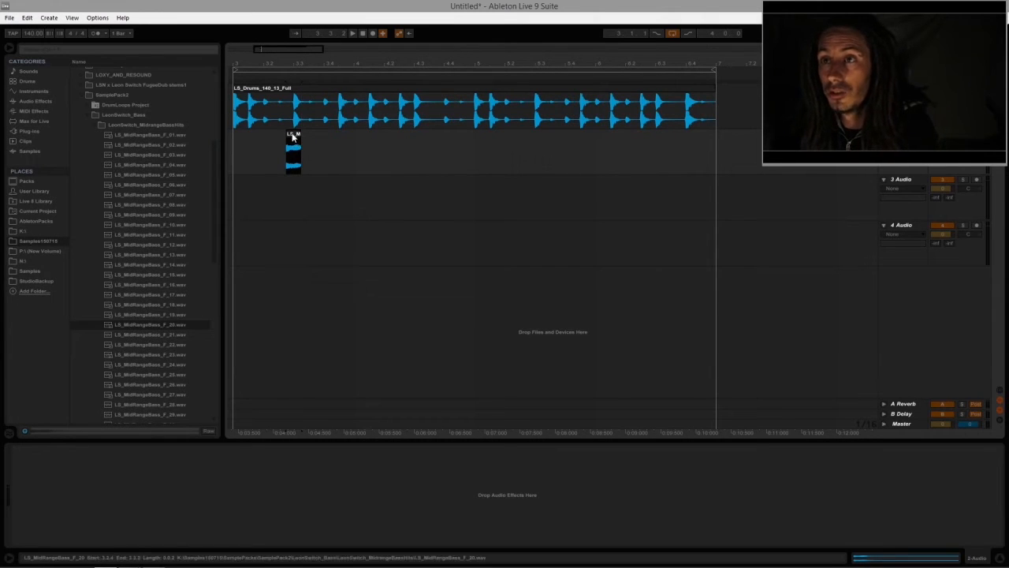
click(287, 141)
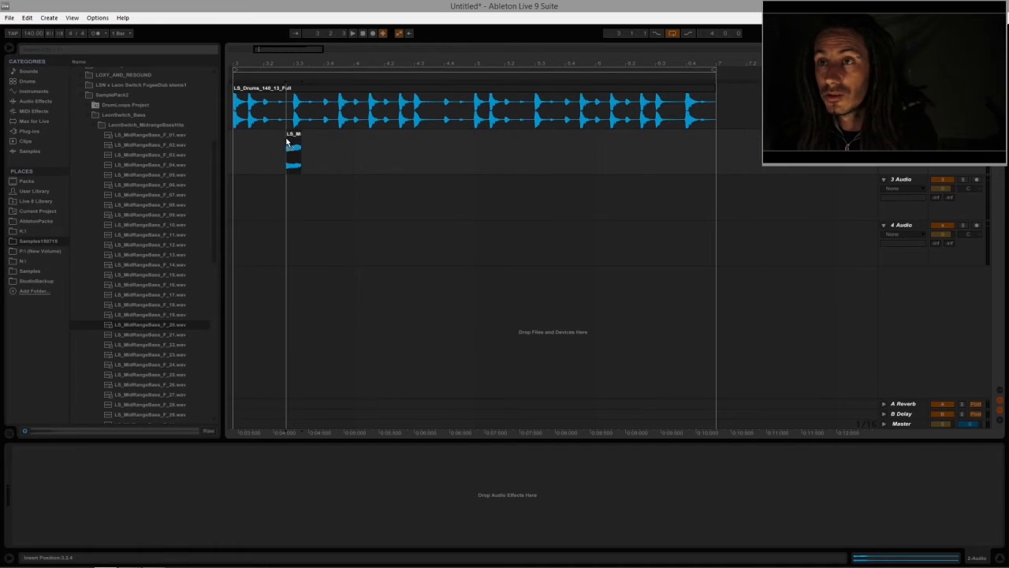
drag(293, 142, 284, 141)
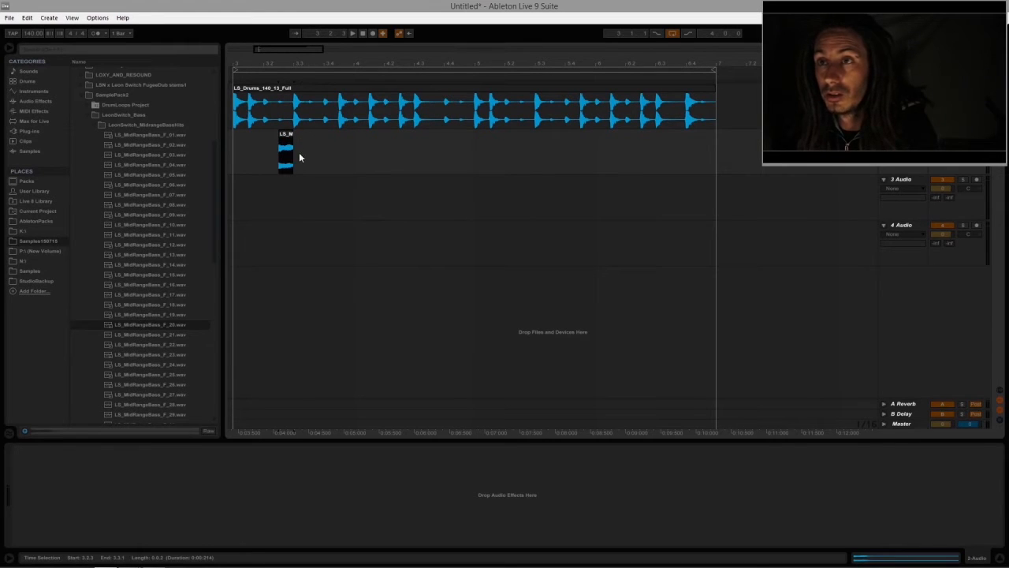
Step: Set the arrangement to a fixed 1/8 grid and play the looped four-bar section with the bass hit
right_click(512, 161)
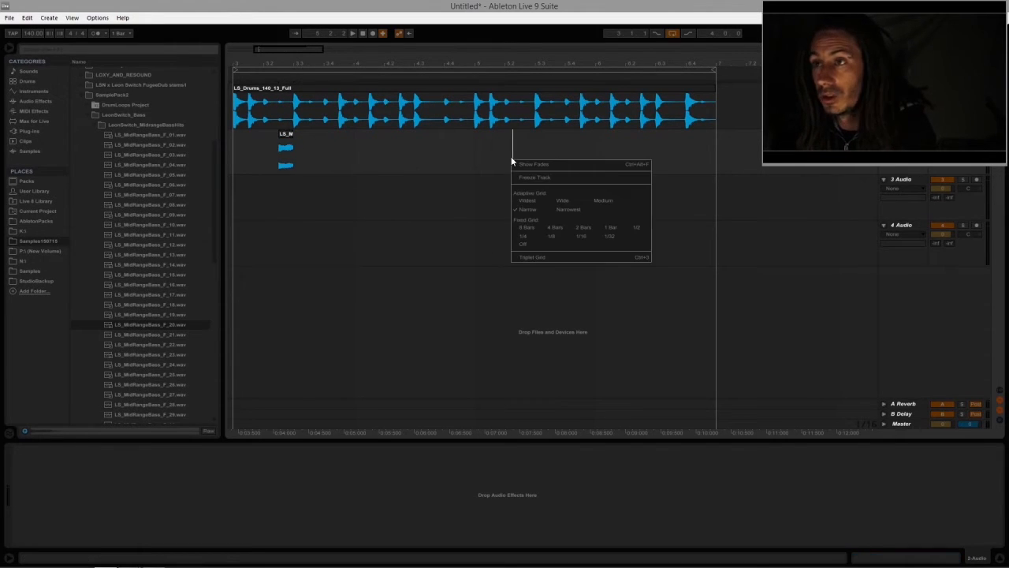
click(552, 236)
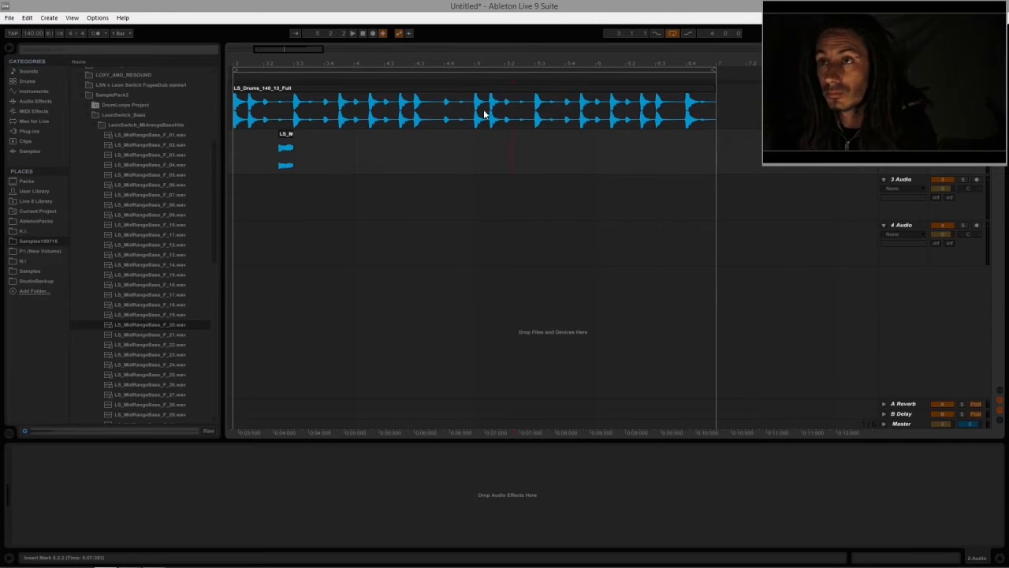
click(475, 71)
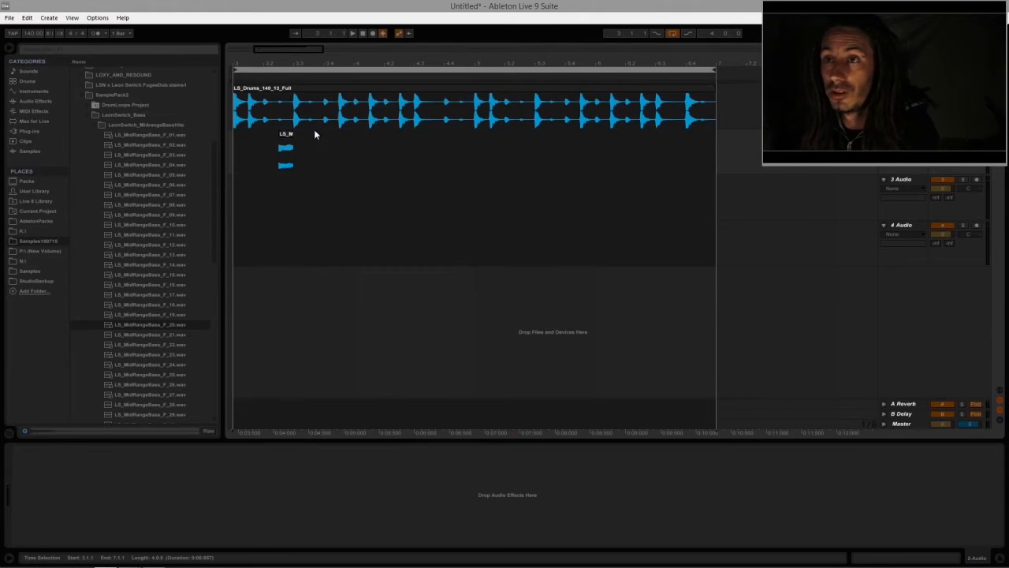
click(342, 161)
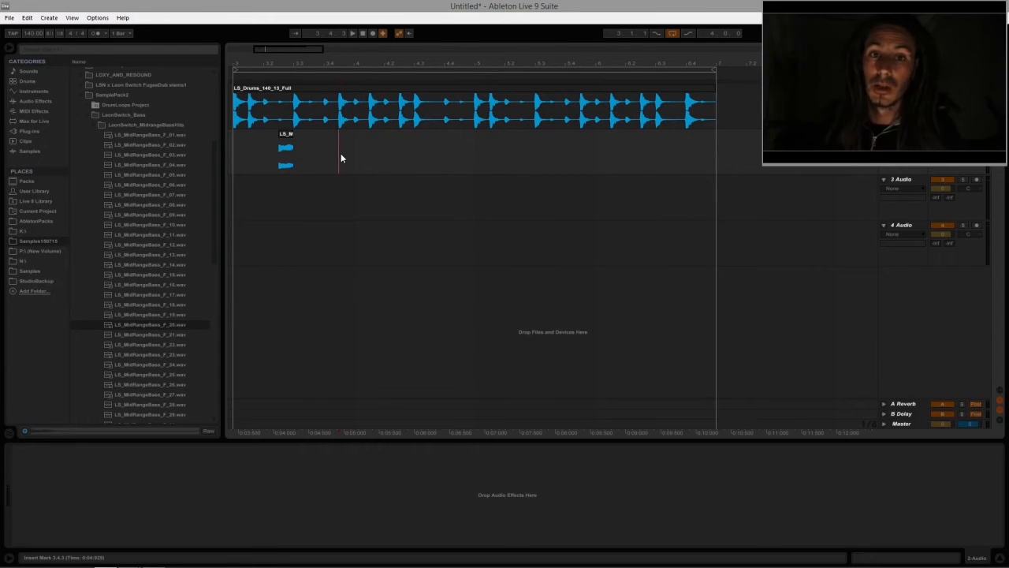
click(286, 140)
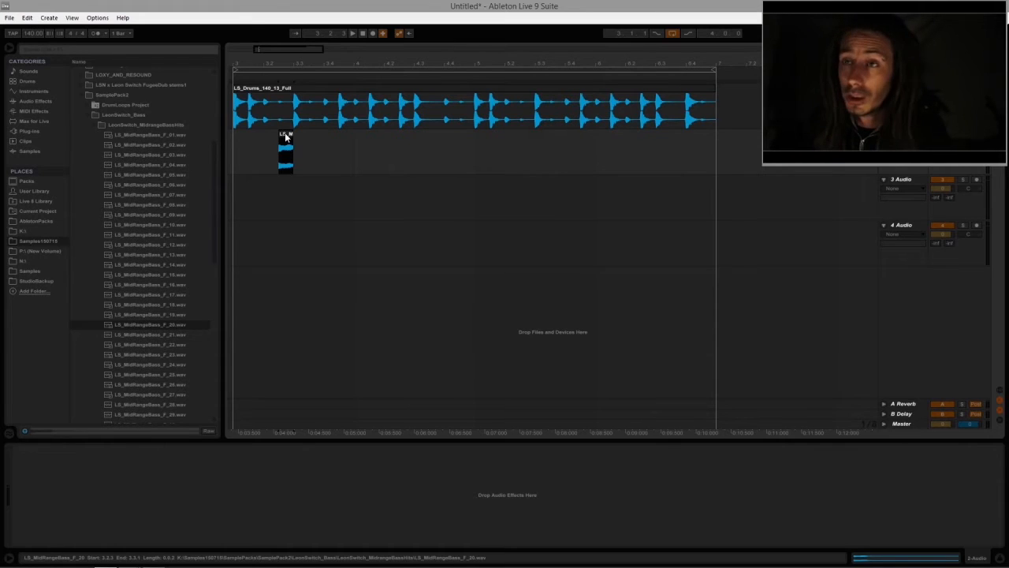
click(285, 70)
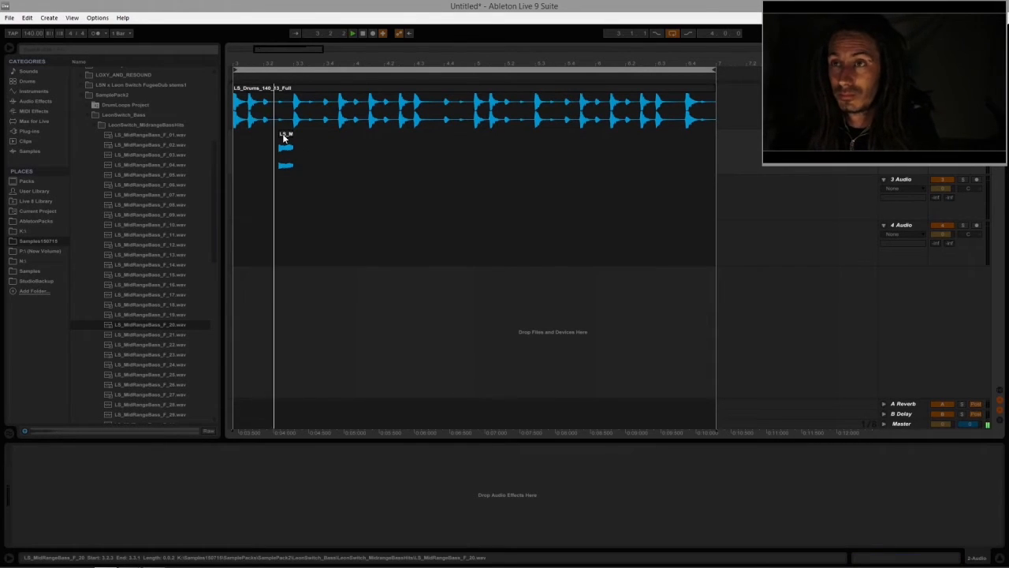
mouse_move(285, 138)
mouse_down()
mouse_move(363, 142)
mouse_move(288, 154)
mouse_up()
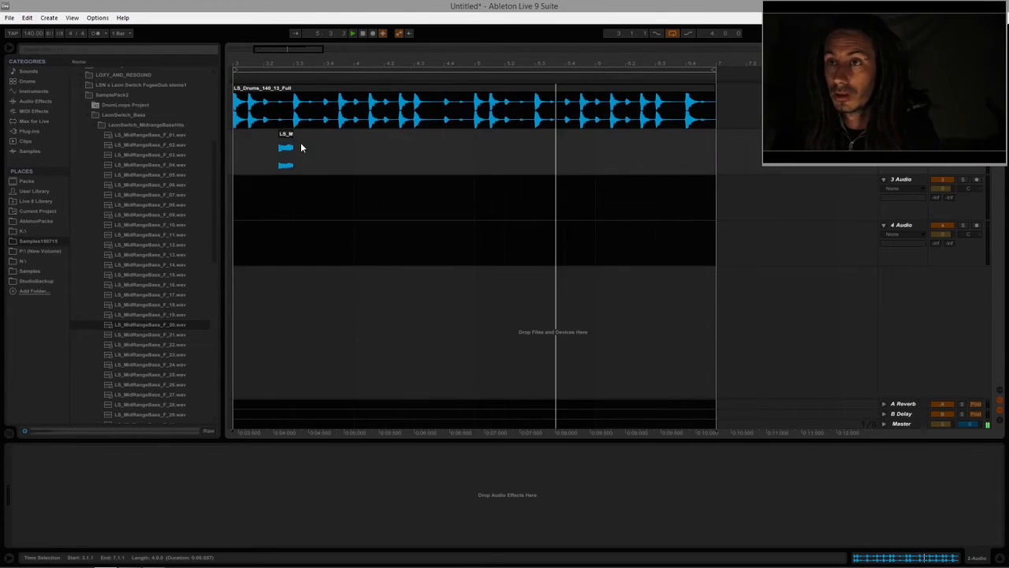
Step: Copy the bass hit to the same beat in bars 4, 5 and 6, and select all four clips
click(286, 136)
mouse_move(286, 135)
mouse_down()
mouse_move(408, 153)
mouse_move(399, 147)
mouse_move(407, 142)
mouse_move(536, 155)
mouse_move(631, 141)
mouse_move(649, 150)
mouse_up()
click(287, 136)
shift+click(648, 141)
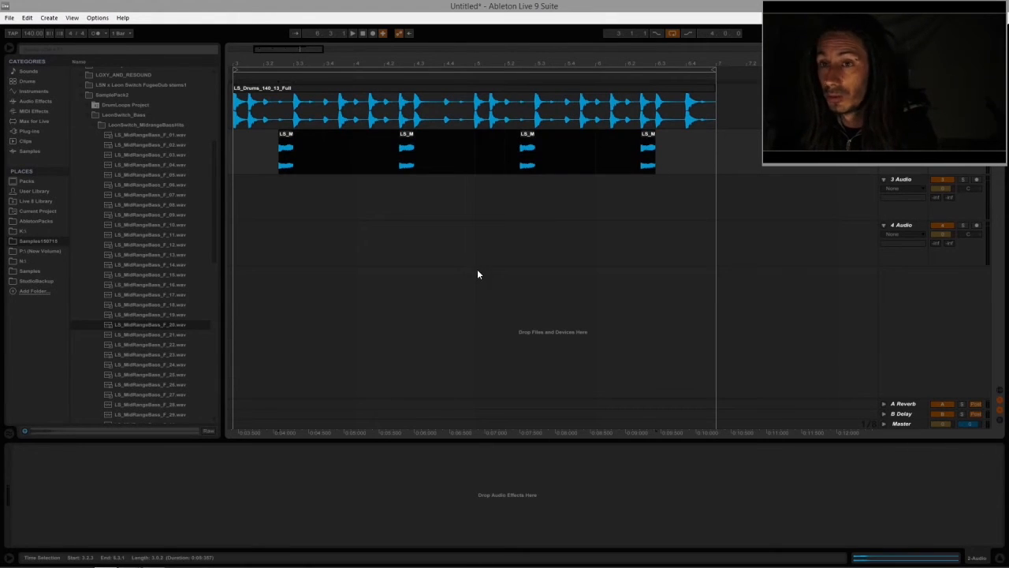
key(ctrl+j)
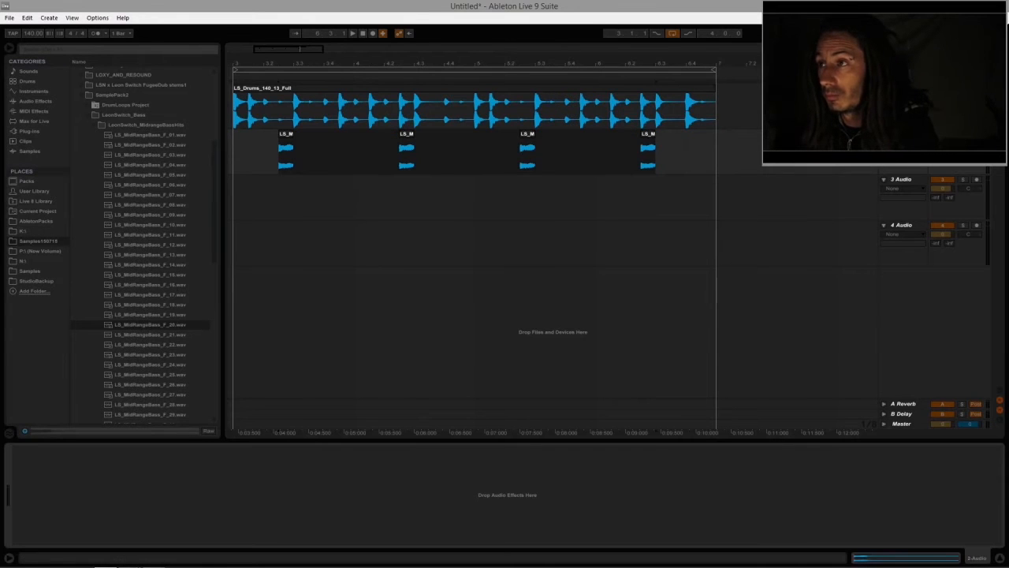
Step: Raise the gain of all four bass-hit clips on the second track together and play the looped section
double_click(529, 135)
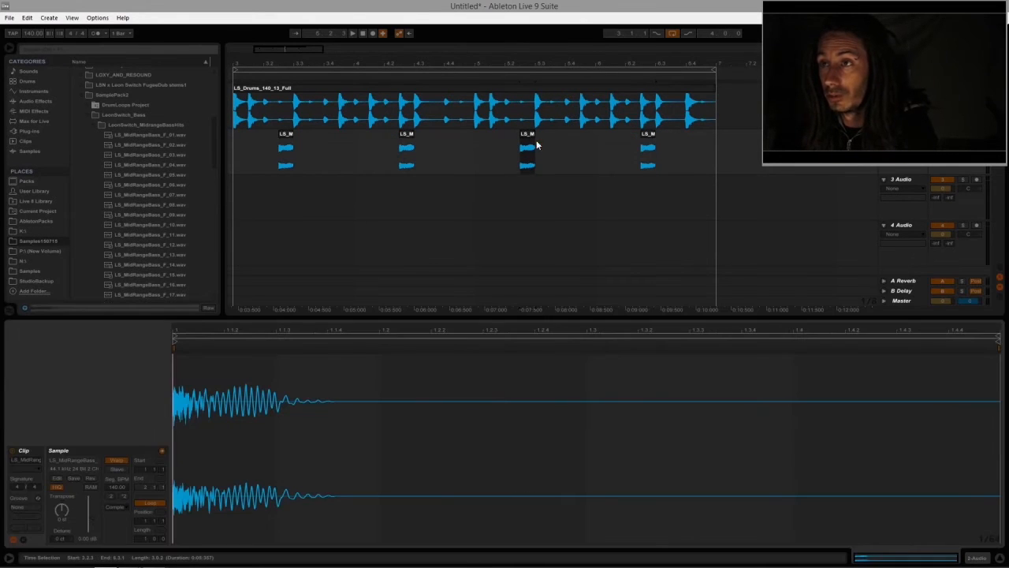
click(648, 135)
shift+click(287, 136)
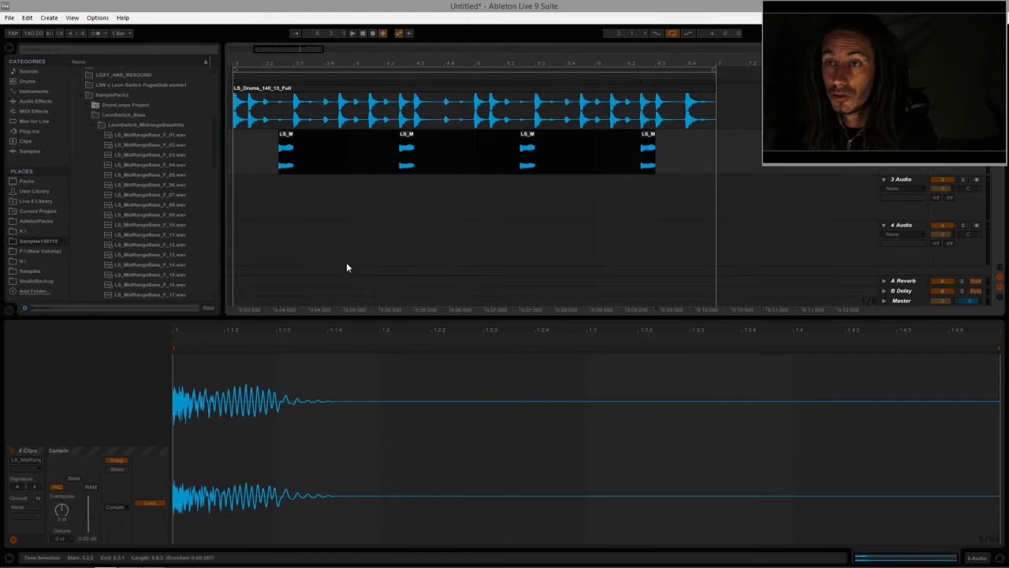
drag(91, 517, 90, 507)
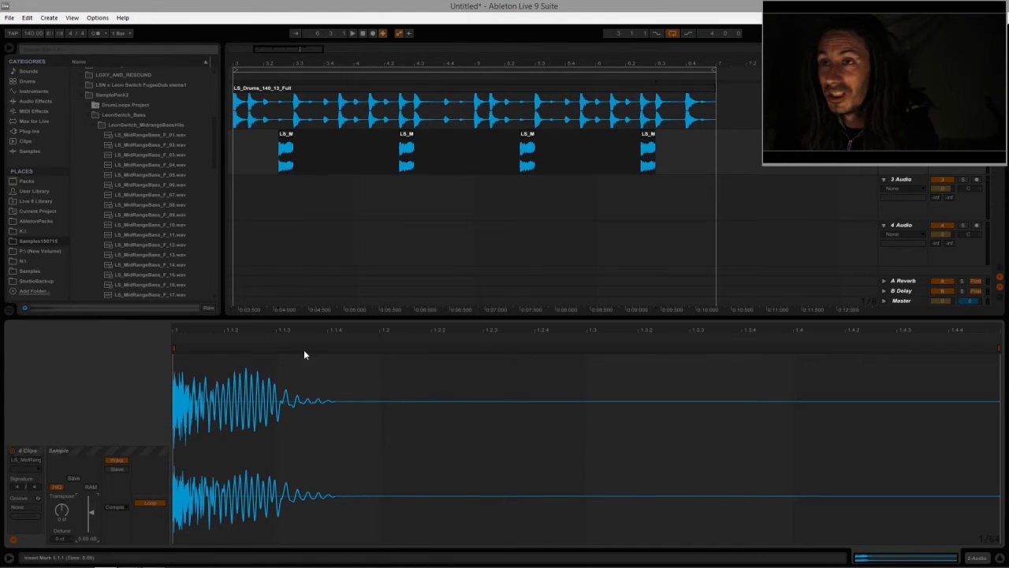
click(408, 72)
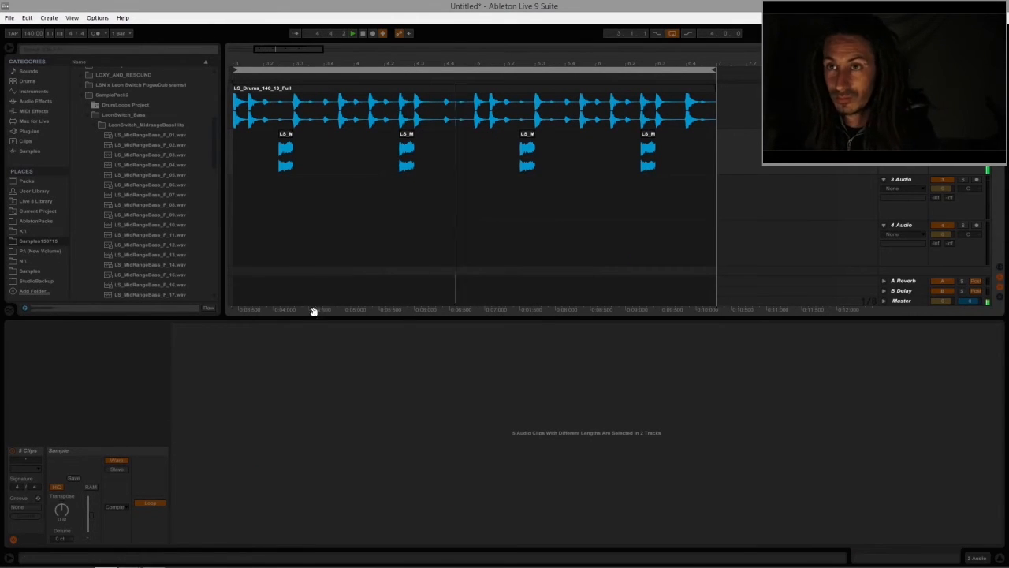
Step: Audition further bass hits and place LS_MidRangeBass_F_07.wav on the second audio track as a 0.1.0 long clip starting at 4.4.1
click(167, 246)
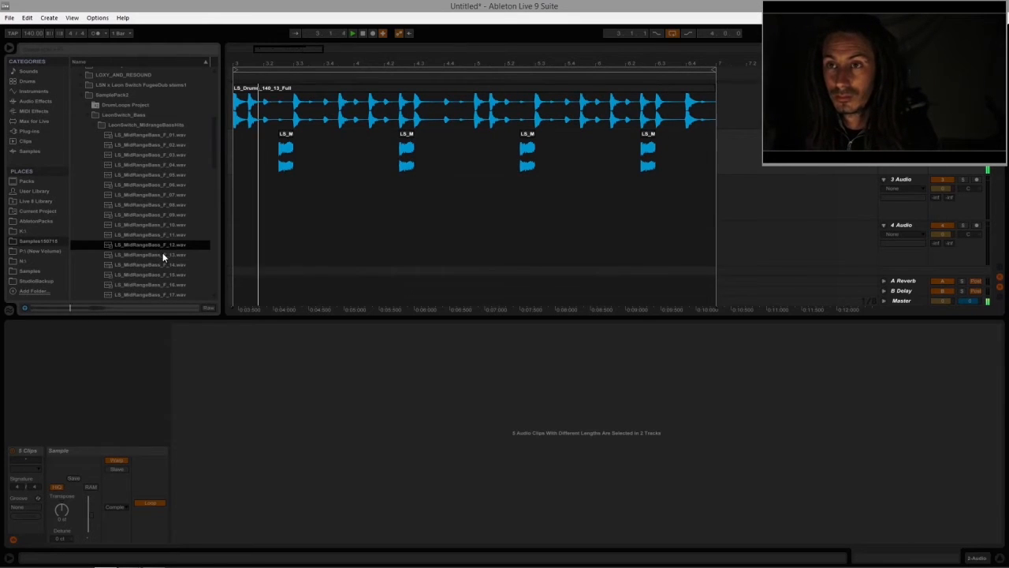
click(162, 253)
click(151, 194)
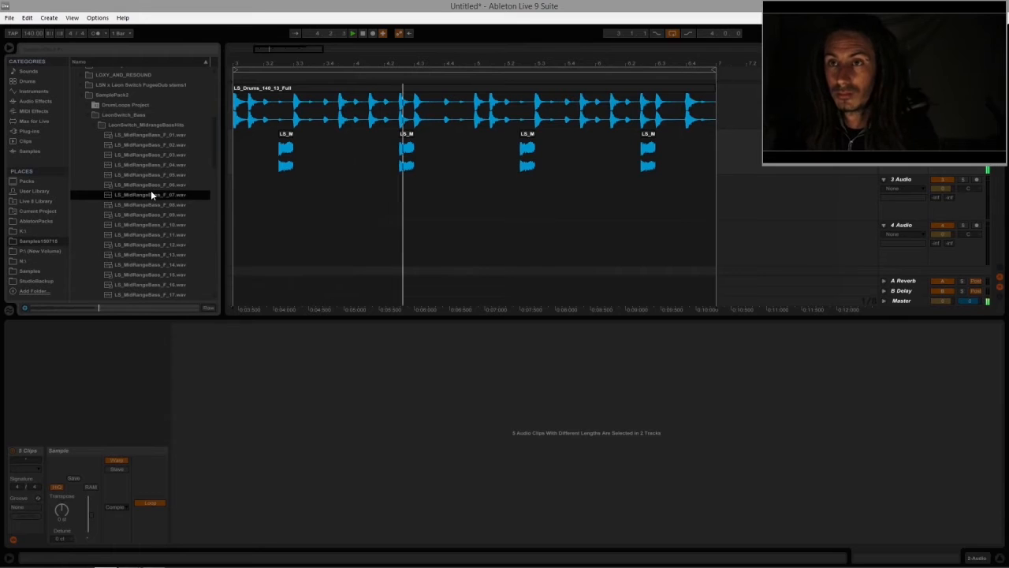
drag(151, 193, 241, 197)
drag(347, 189, 268, 189)
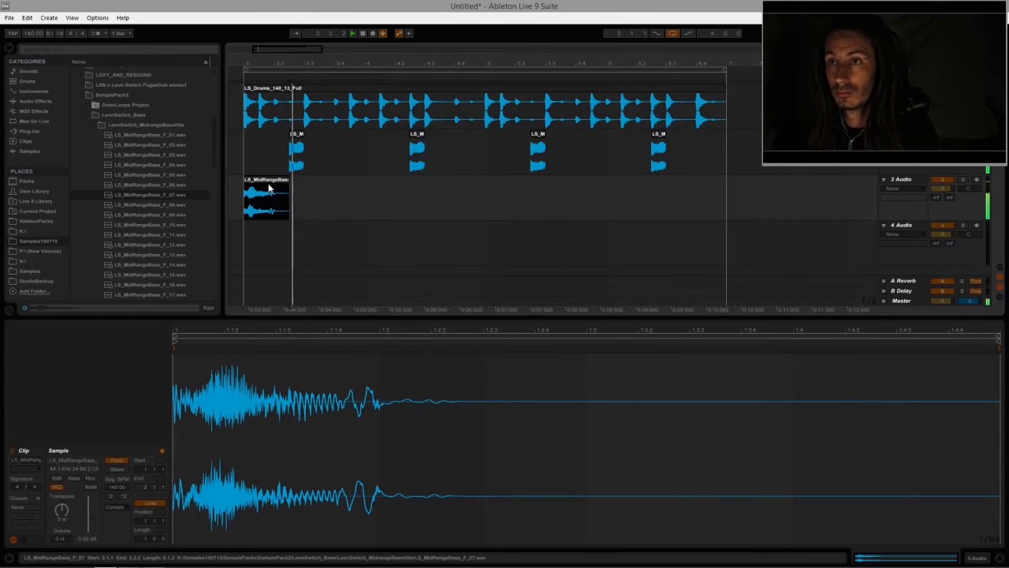
drag(288, 182, 464, 186)
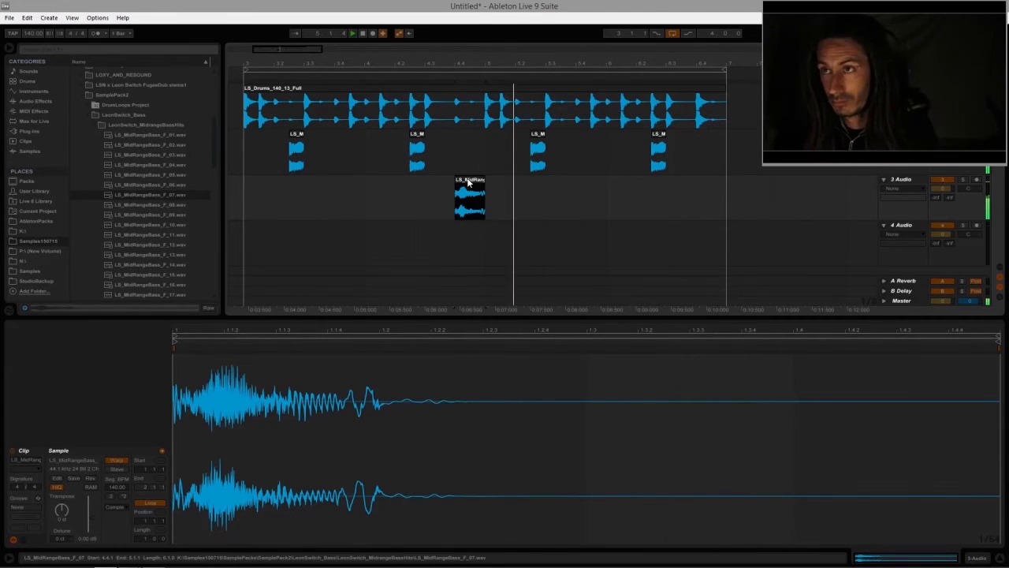
drag(468, 182, 472, 166)
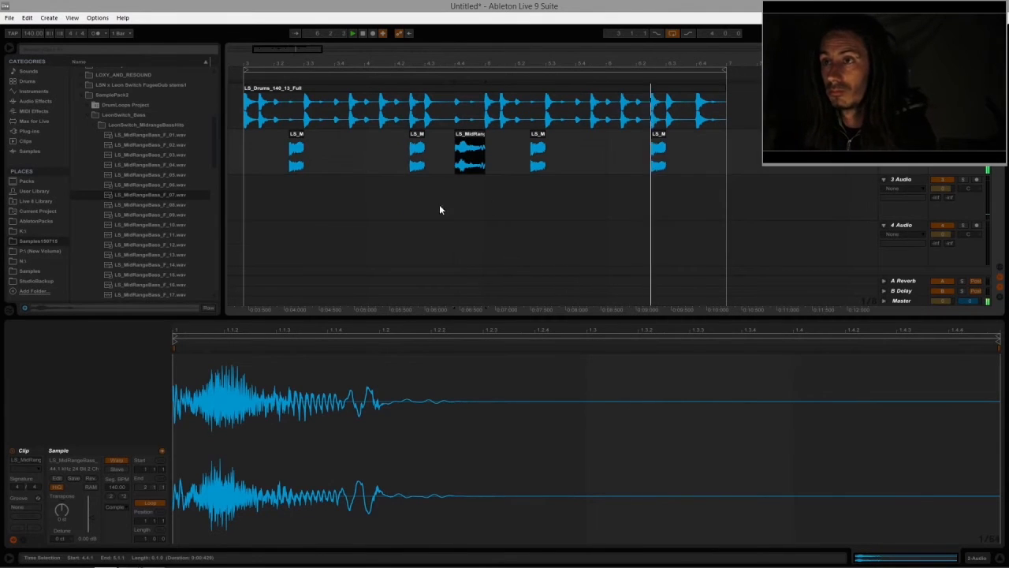
Step: Audition the LS_MidRangeBass_F hits 08, 06, 05, 04, 03 and 02 against the playing loop
click(139, 203)
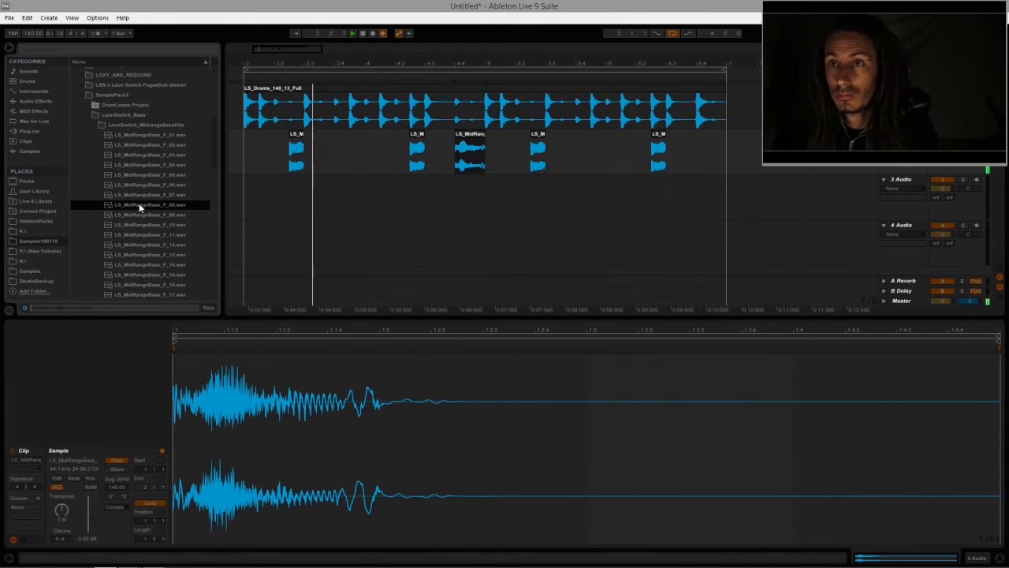
click(141, 183)
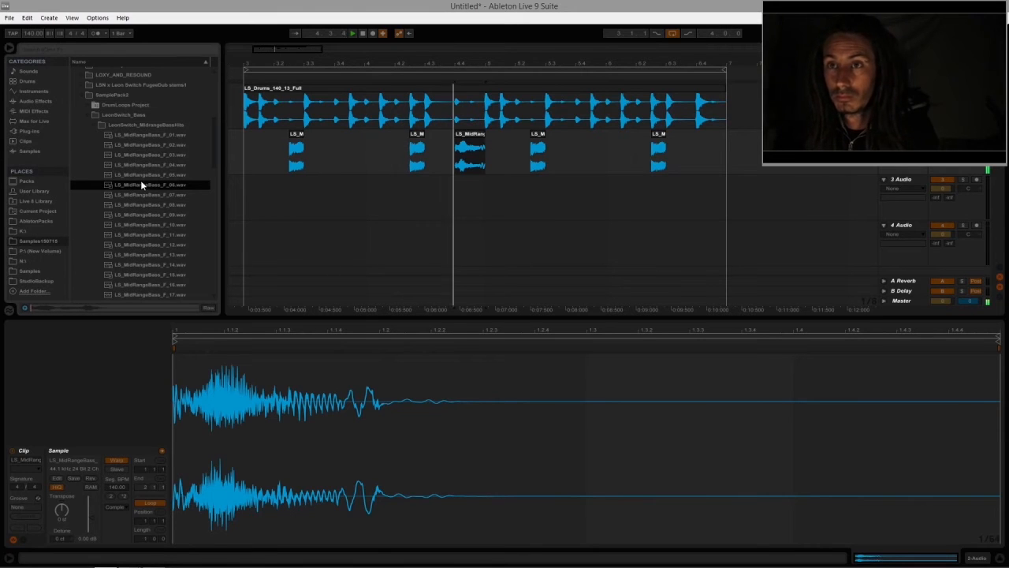
click(142, 173)
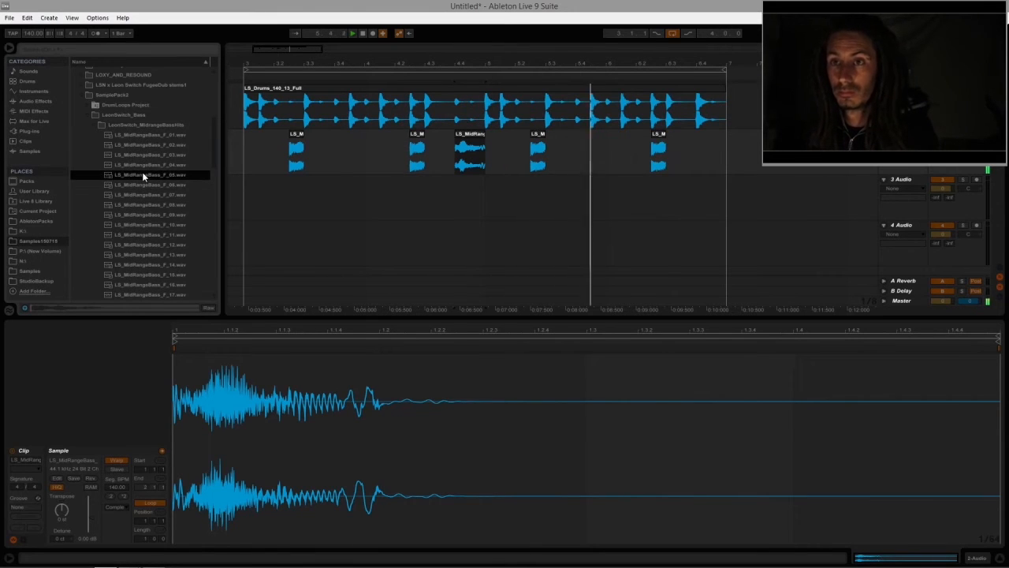
click(142, 164)
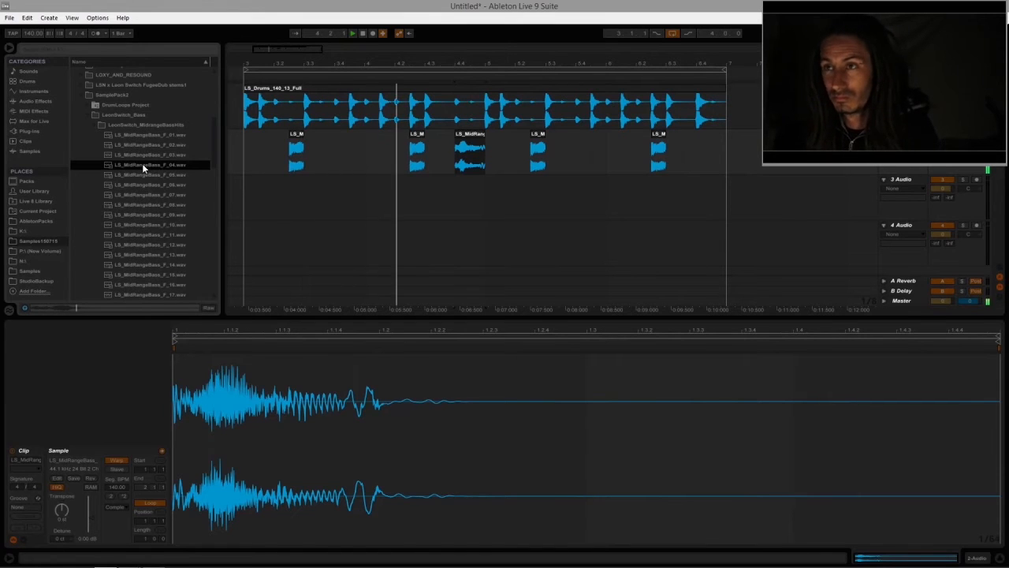
click(143, 154)
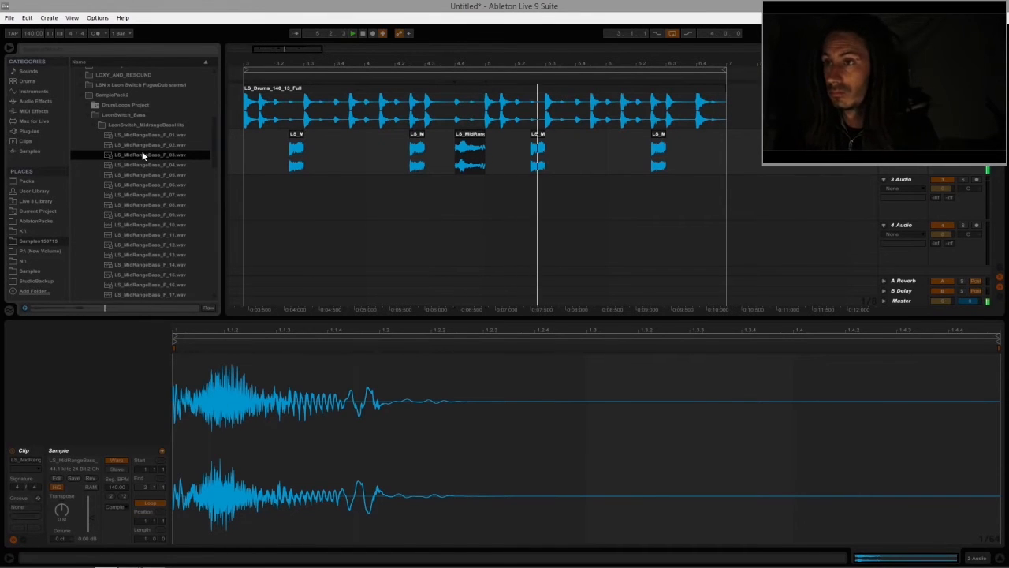
click(142, 147)
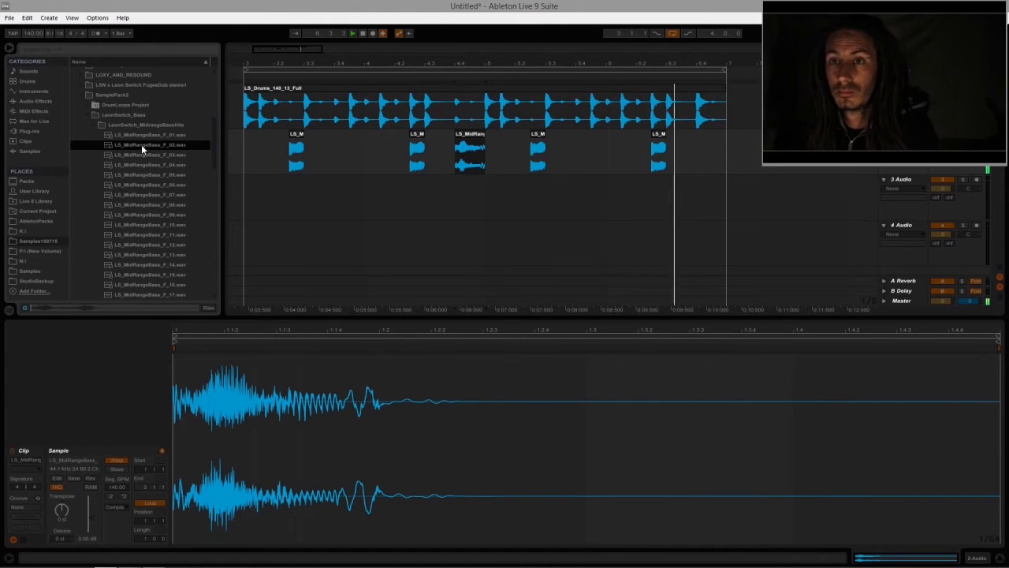
Step: Place LS_MidRangeBass_F_25.wav on the second audio track at 3.1.1, shortened to 0.1.2, and copy it to 5.1.1
drag(214, 132, 214, 167)
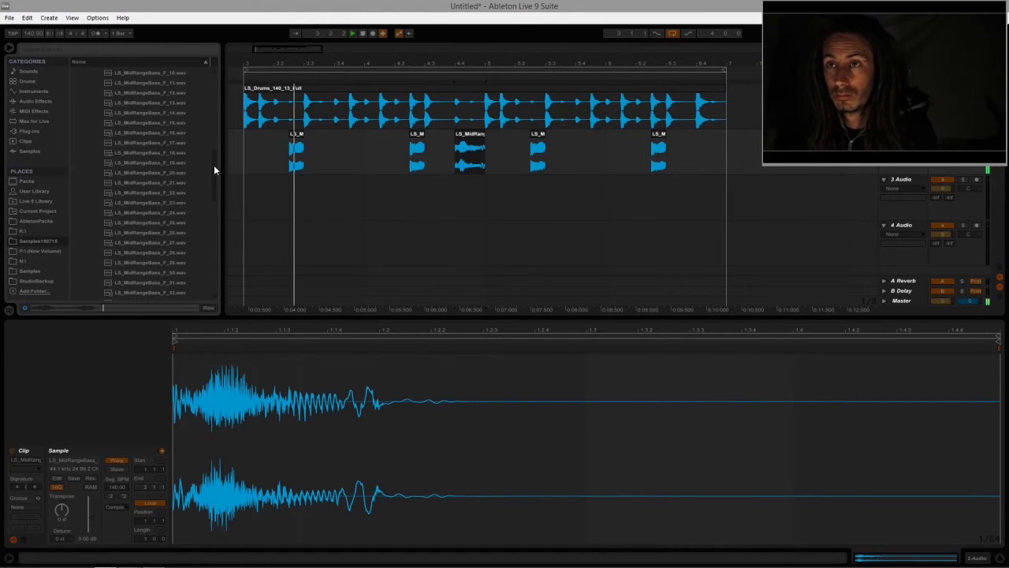
click(154, 223)
drag(177, 226, 252, 196)
drag(359, 181, 279, 155)
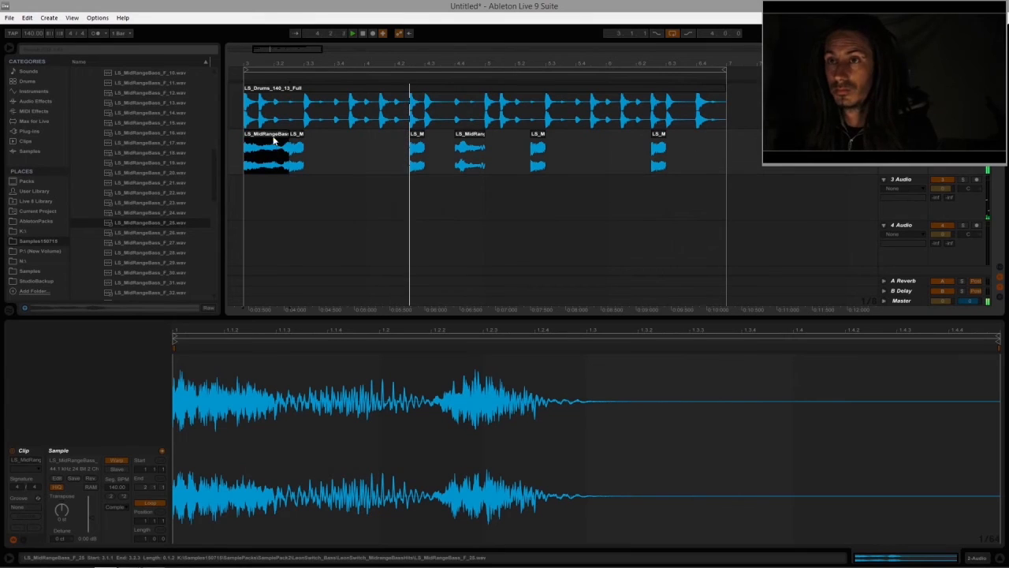
drag(260, 137, 503, 155)
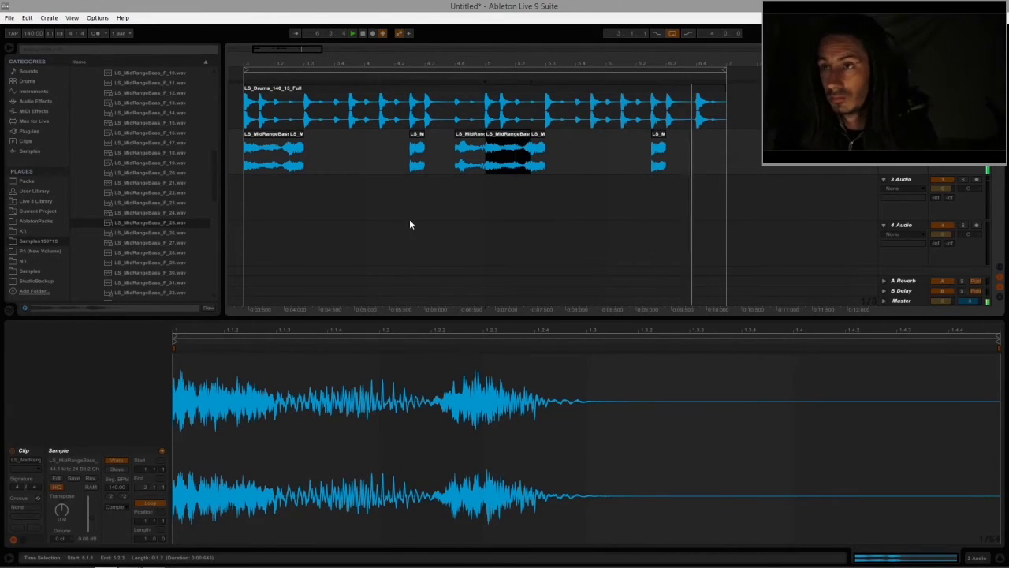
Step: Place LS_MidRangeBass_F_33.wav on the second audio track at 6.3.1, shortened to 0.1.2
scroll(213, 164, down, 2)
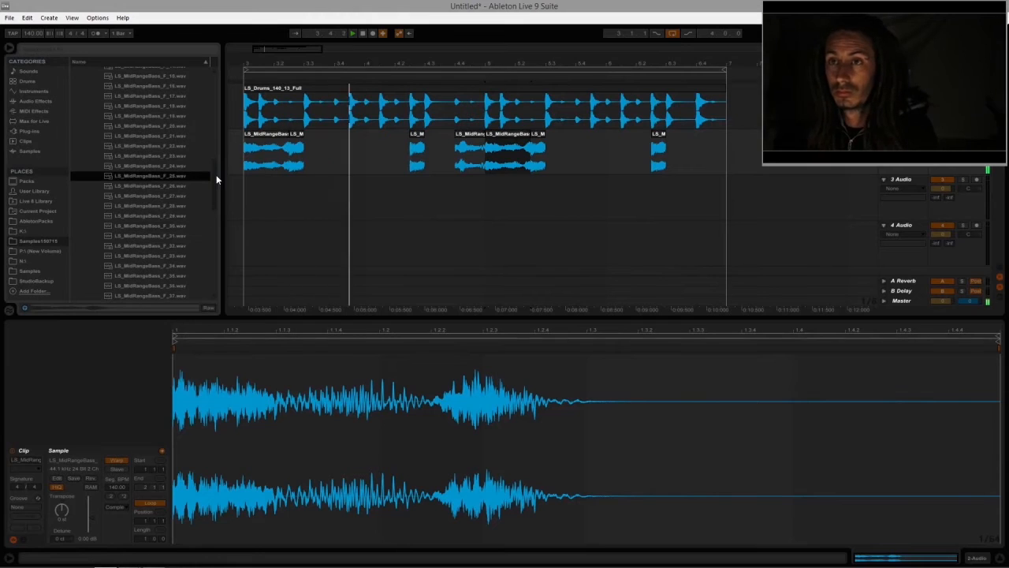
click(147, 257)
drag(146, 258, 547, 198)
drag(662, 179, 697, 137)
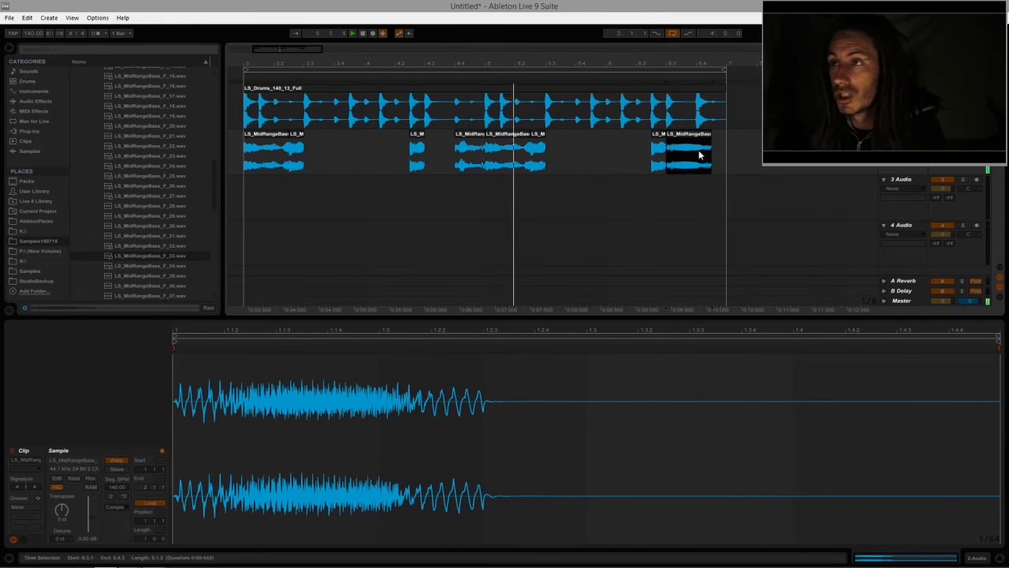
Step: Shorten the LS_MidRangeBass_F_33 clip at 6.3.1 to 0.1.0 and transpose it up a few semitones
click(56, 520)
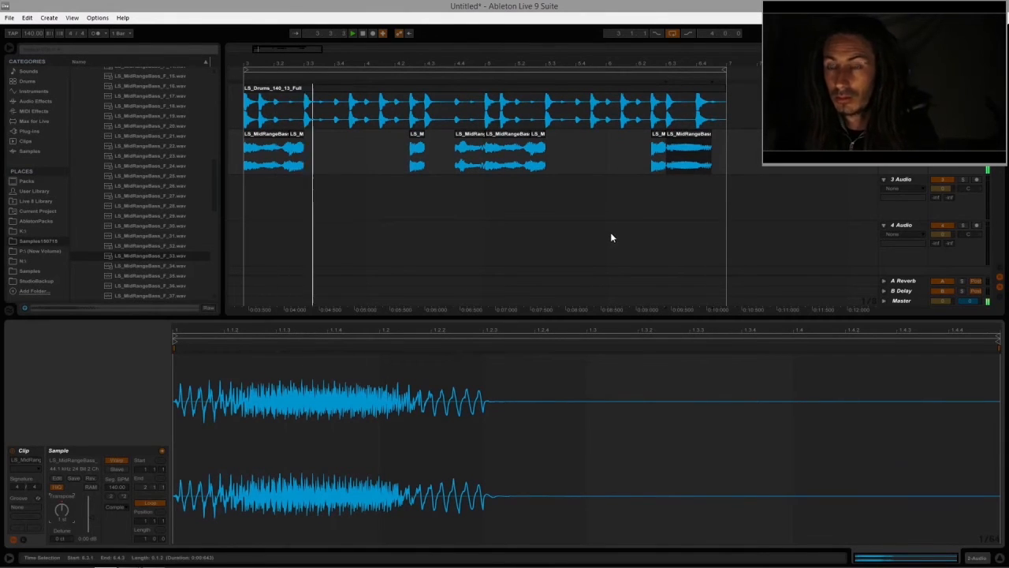
click(702, 143)
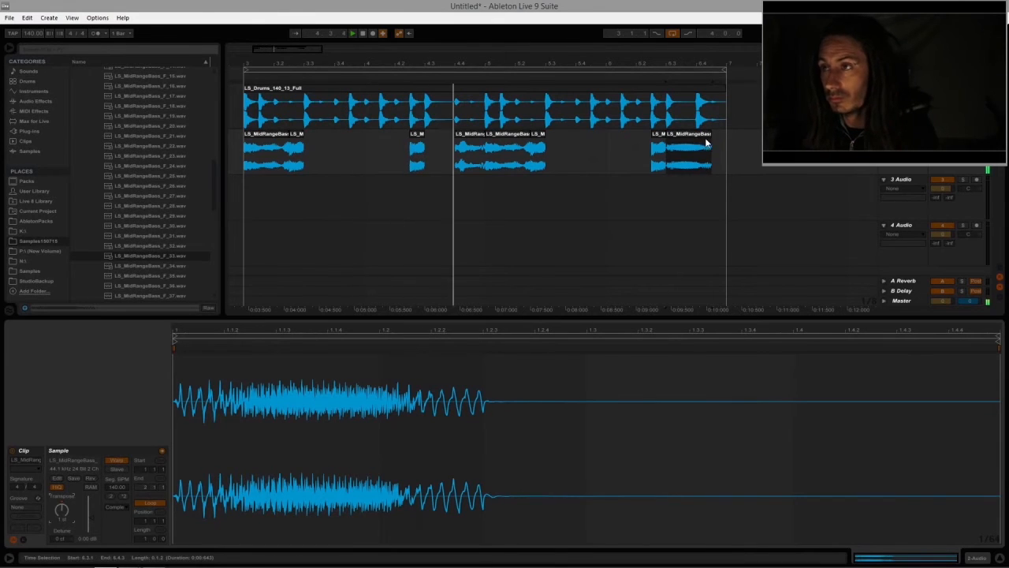
drag(711, 143, 697, 141)
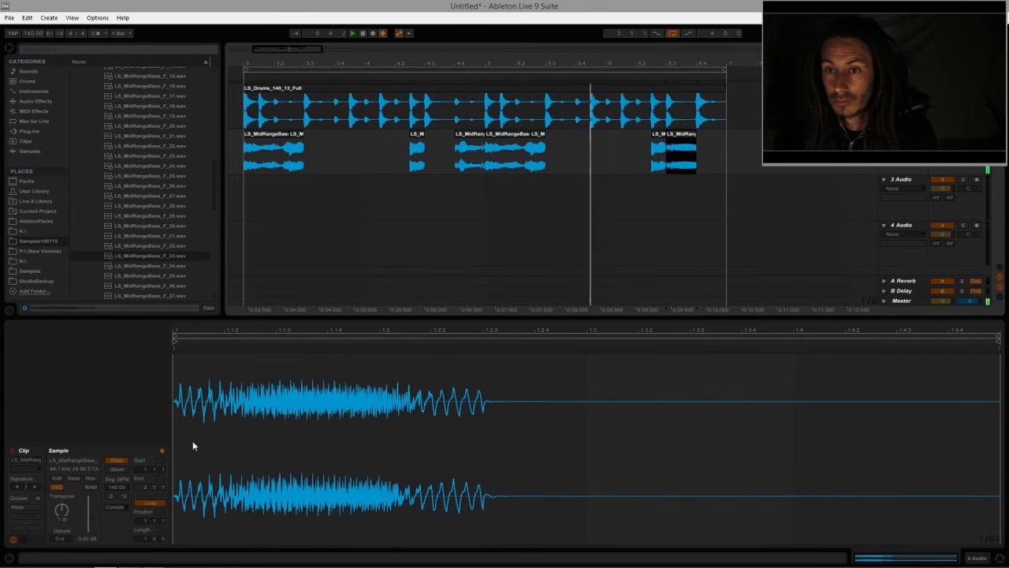
drag(65, 510, 65, 504)
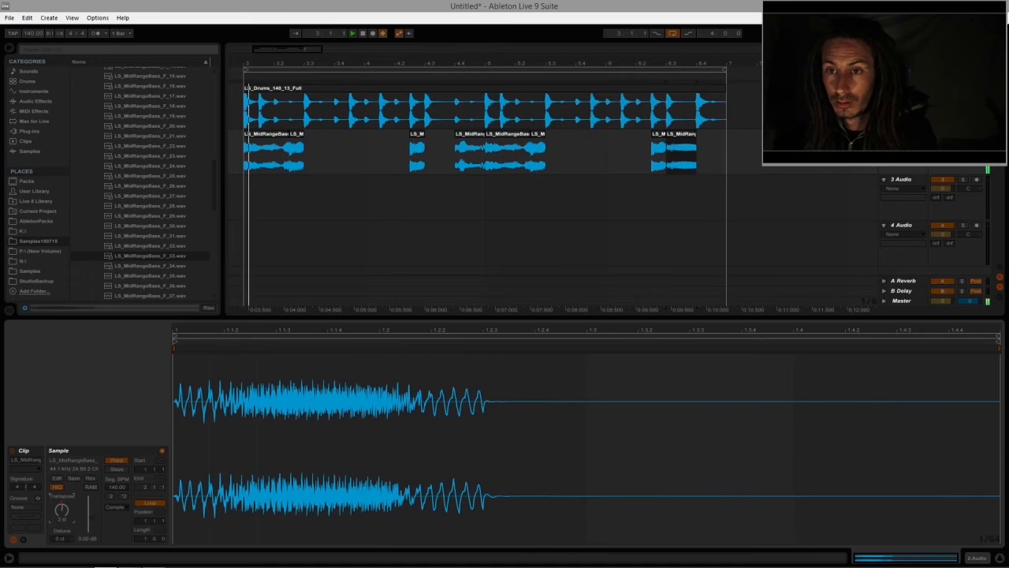
Step: Copy the LS_MidRangeBass_F_33 clip to 6.4.1 with a lower transposition, and delete the original at 6.3.1
ctrl+drag(680, 138, 711, 142)
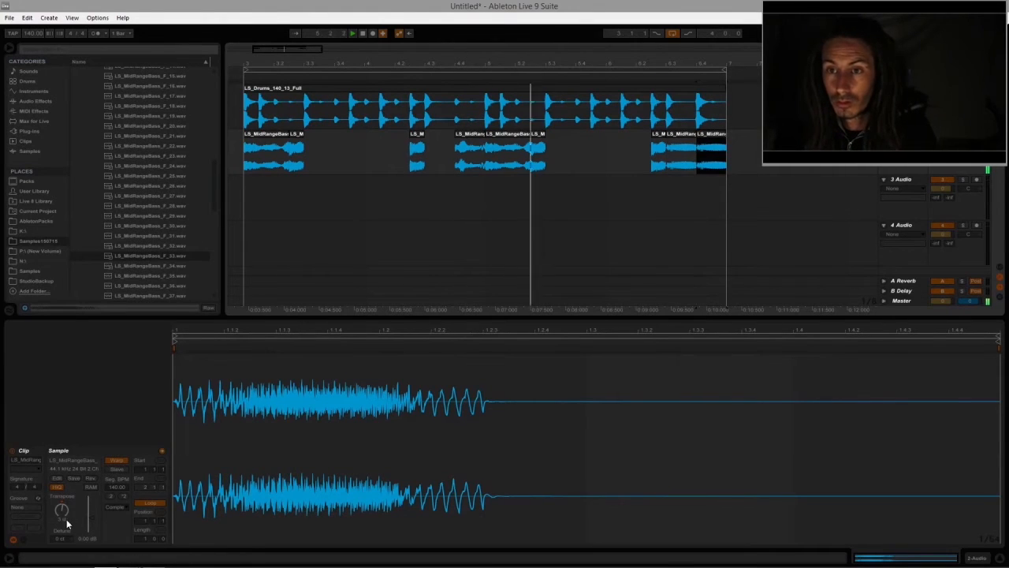
drag(63, 513, 63, 519)
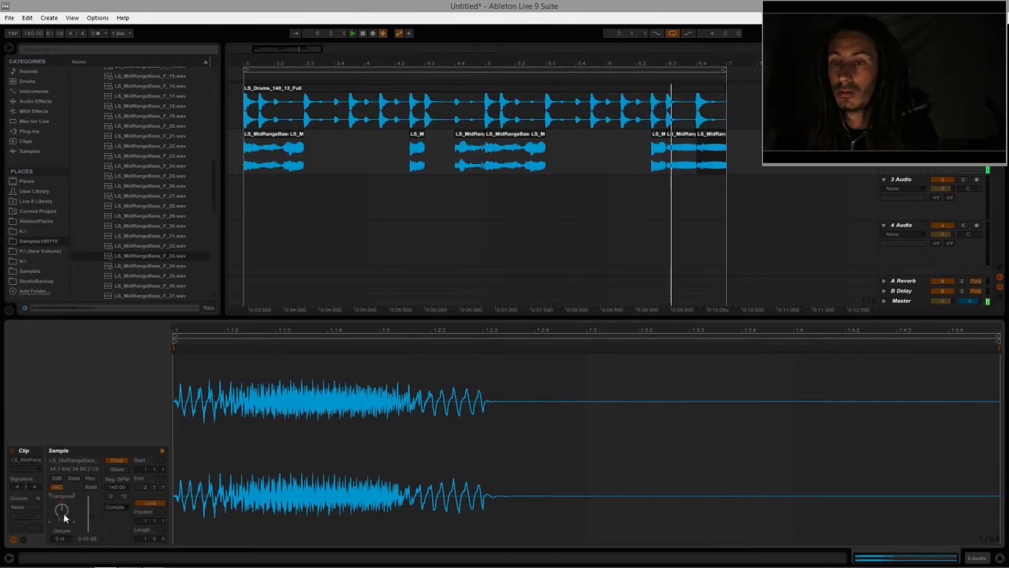
click(506, 202)
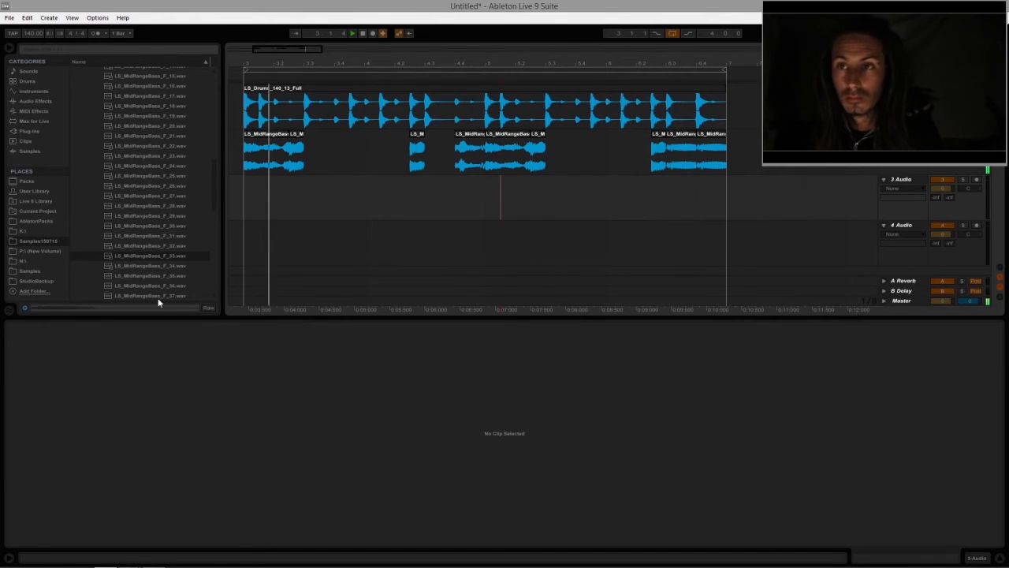
click(686, 140)
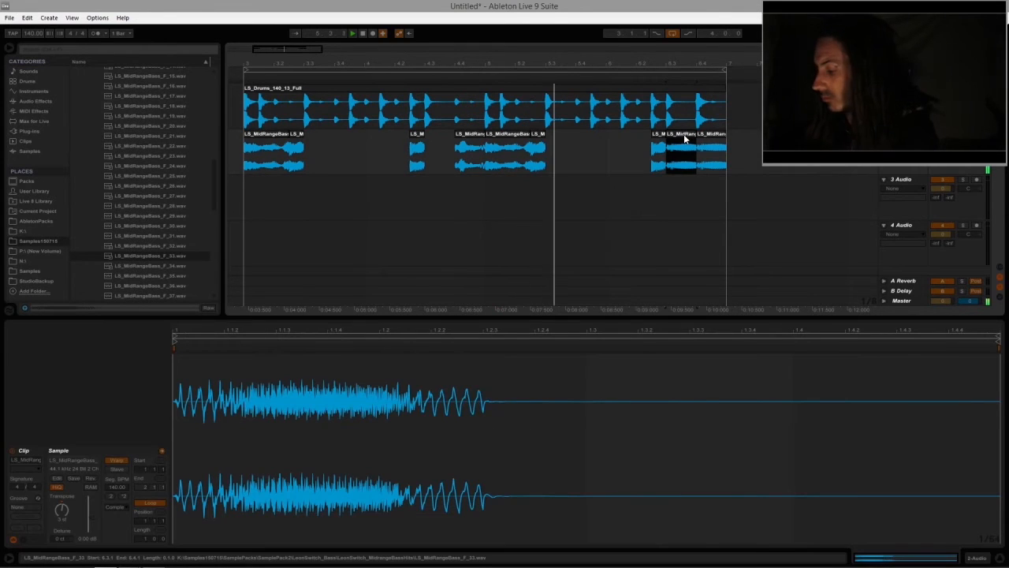
key(Delete)
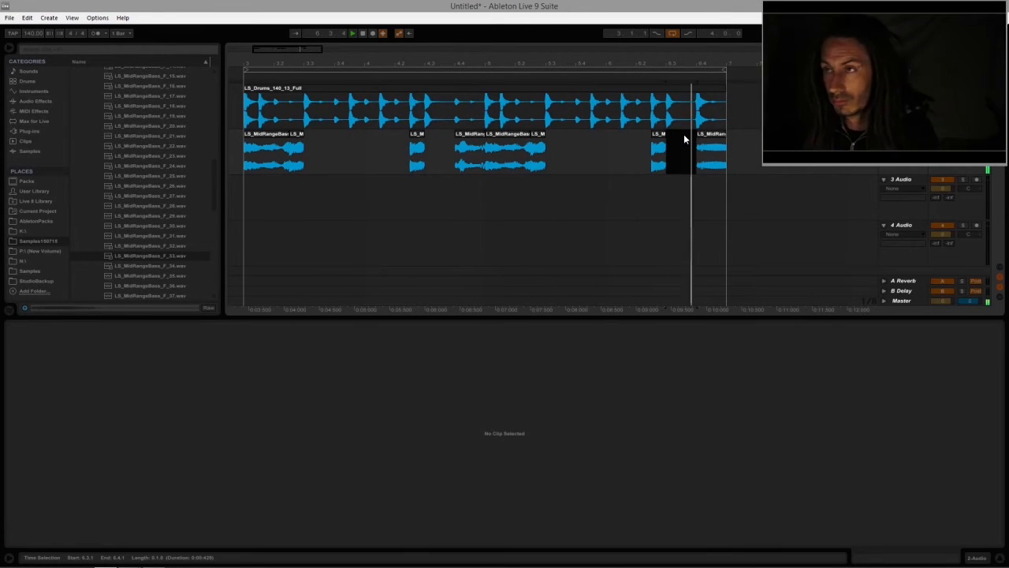
Step: Place LS_MidRangeBass_F_35.wav on the second audio track at 5.4.3, trimmed to a 0.0.2 slice of its tail
click(149, 277)
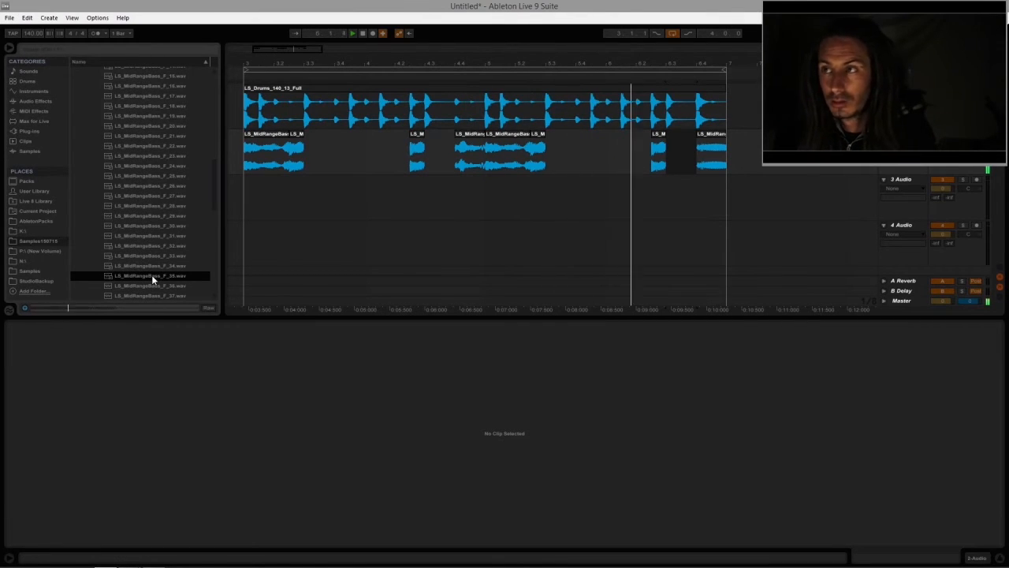
drag(158, 276, 562, 190)
drag(680, 189, 621, 189)
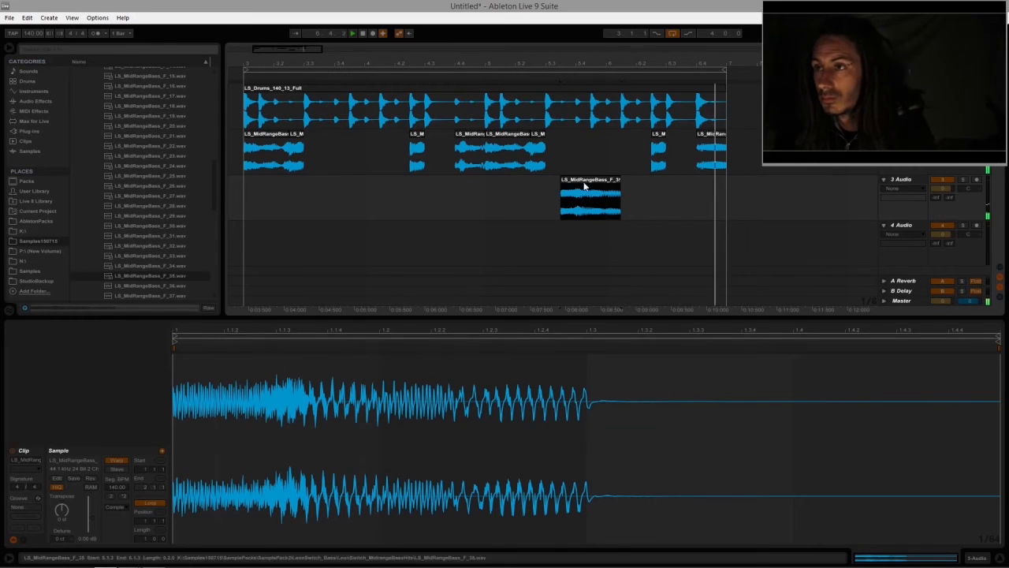
drag(562, 180, 595, 135)
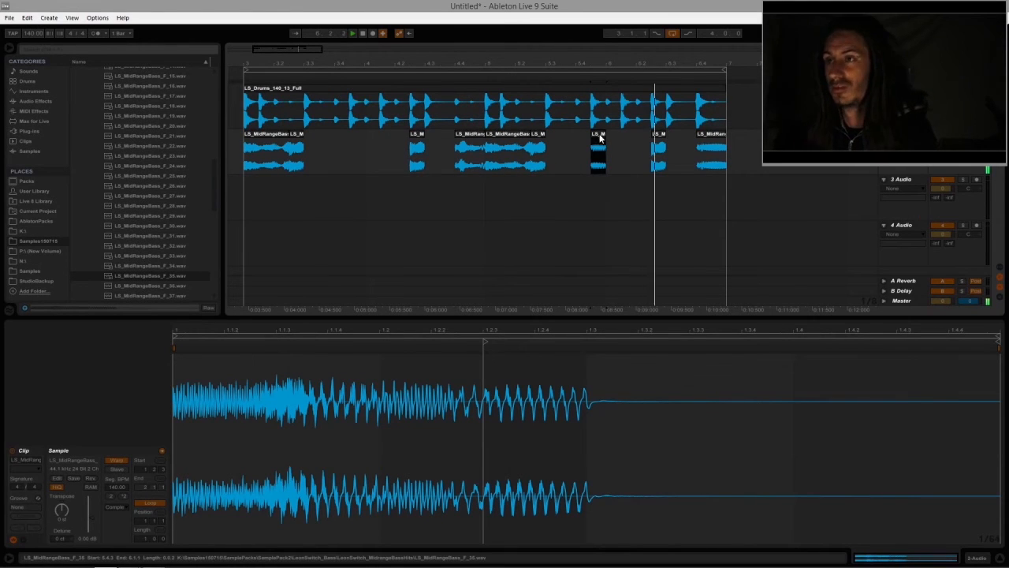
Step: Copy the short LS_MidRangeBass_F_35 slice to 6.1.3, duplicate the pair to 3.4.3 and 4.1.3, and play the loop with everything selected
drag(598, 139, 629, 140)
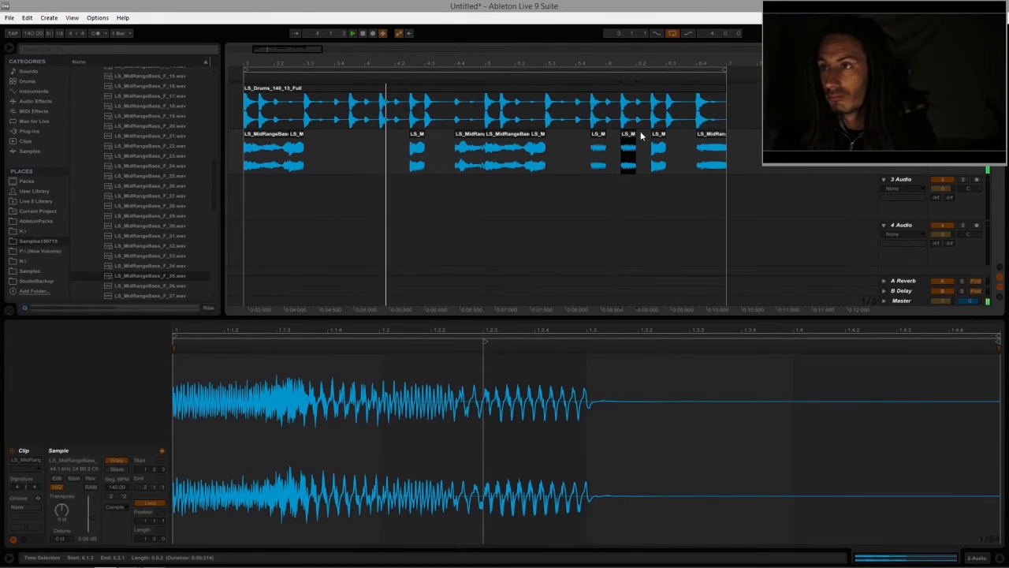
shift+click(600, 142)
drag(600, 136, 360, 146)
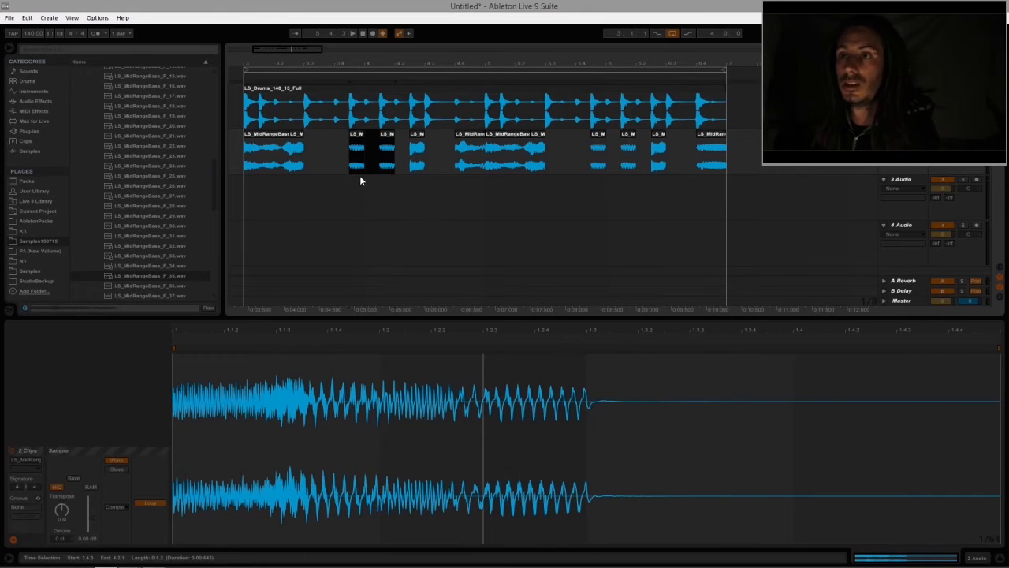
key(ctrl+a)
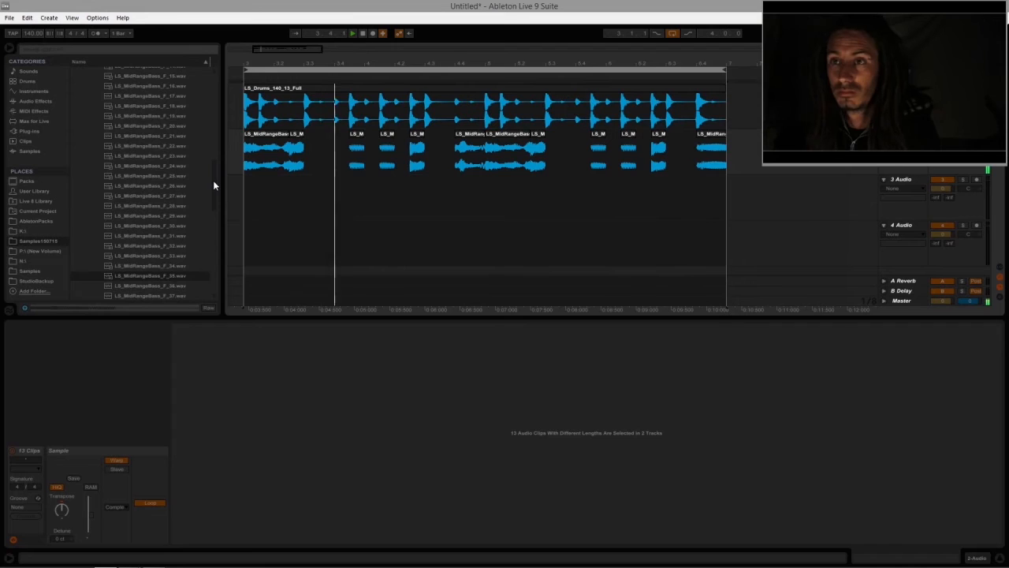
Step: Place a 0.0.2 slice of LS_MidRangeBass_F_43.wav on the second audio track at 6.1.1 and copy it to 4.1.1
drag(213, 186, 216, 194)
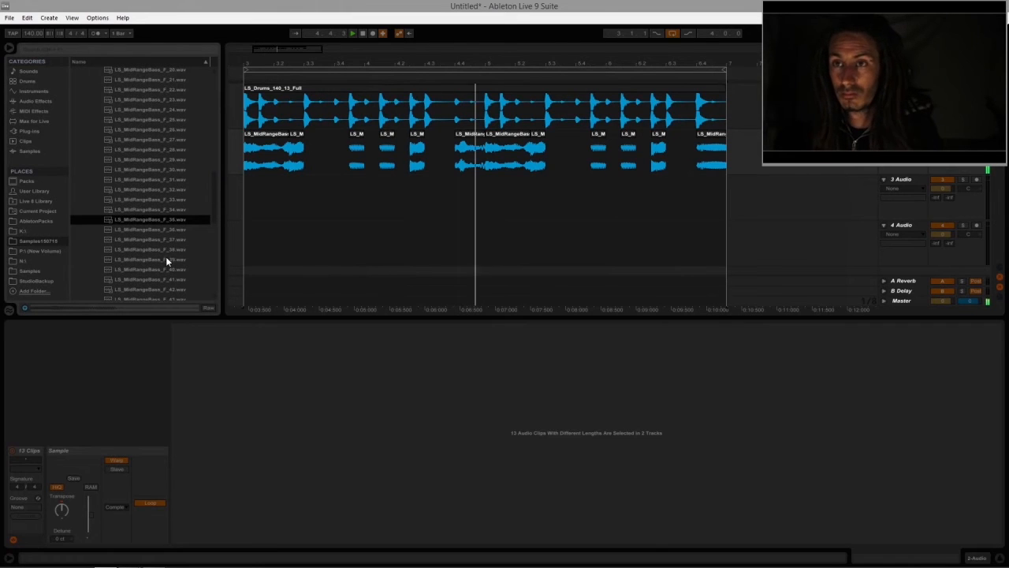
scroll(213, 197, down, 2)
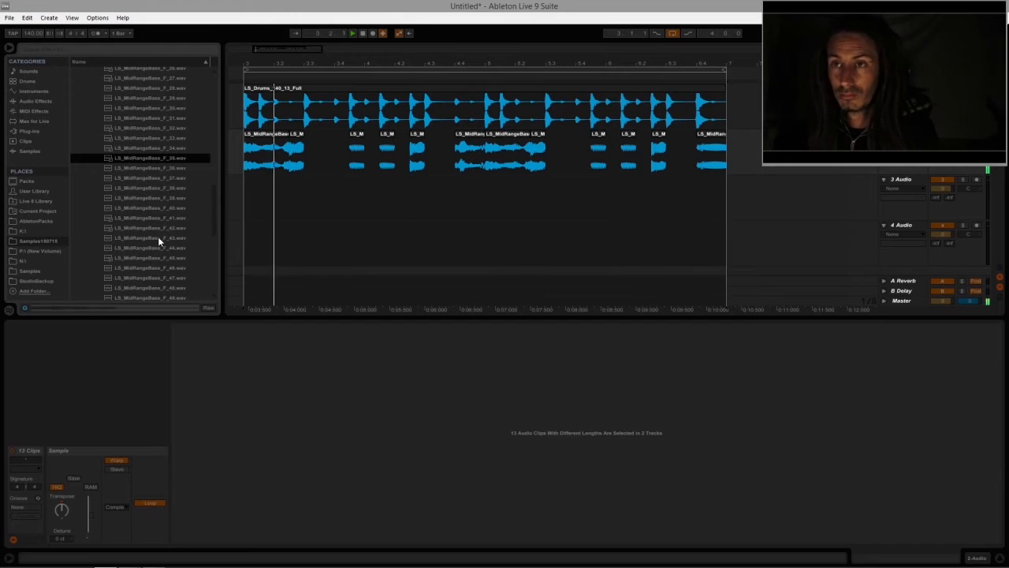
click(157, 237)
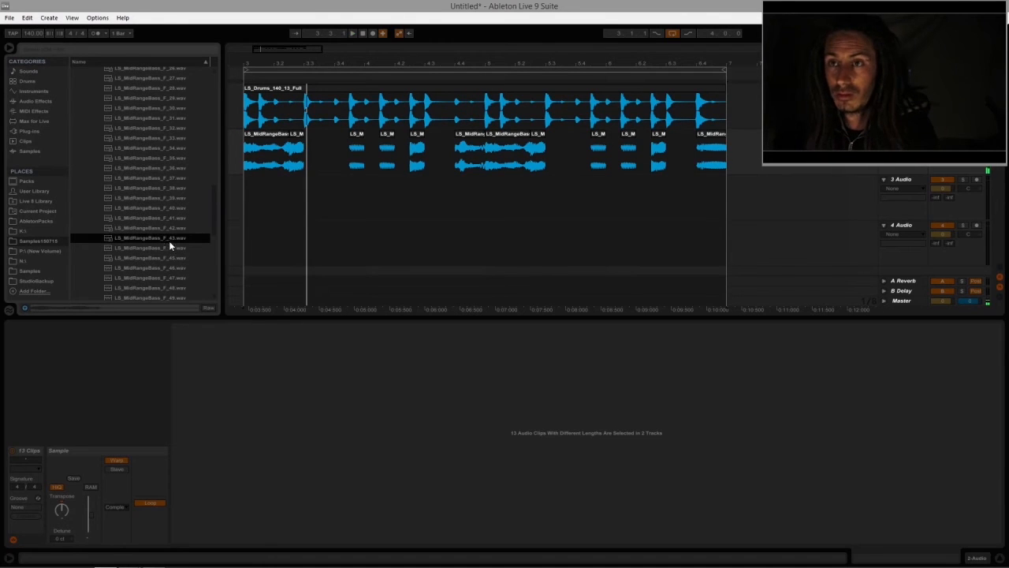
drag(163, 239, 562, 197)
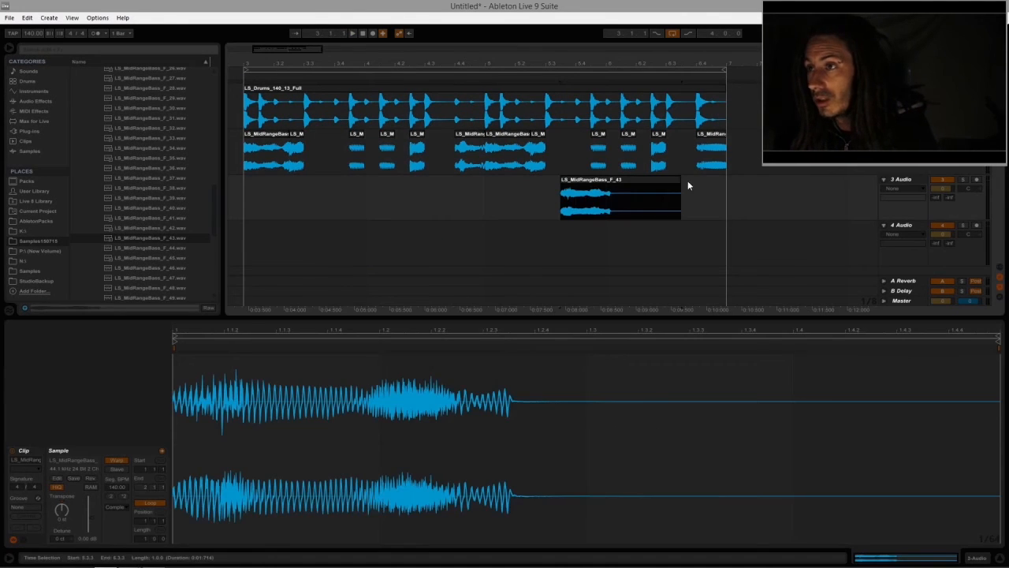
drag(680, 179, 613, 163)
click(600, 177)
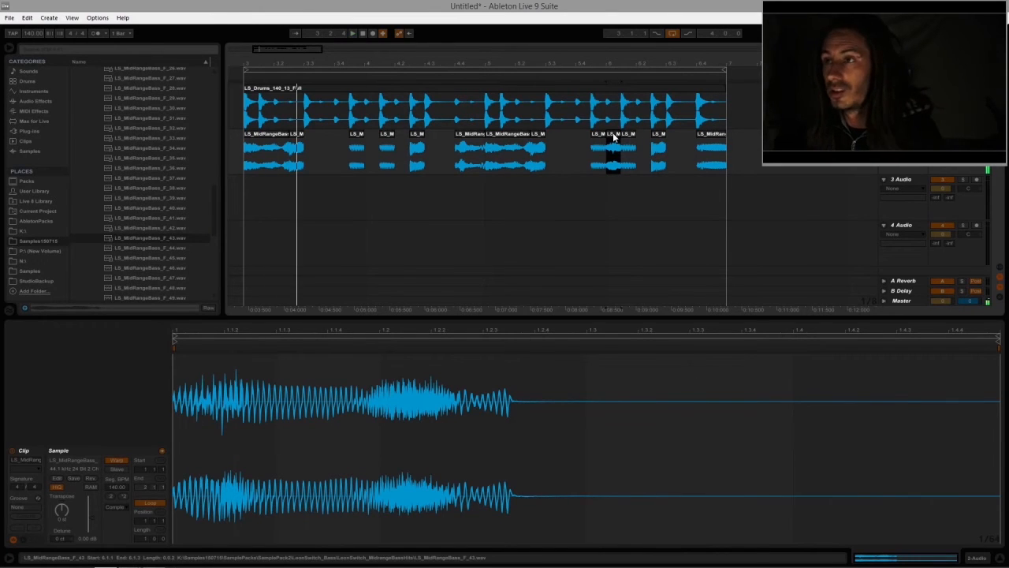
drag(613, 135, 366, 141)
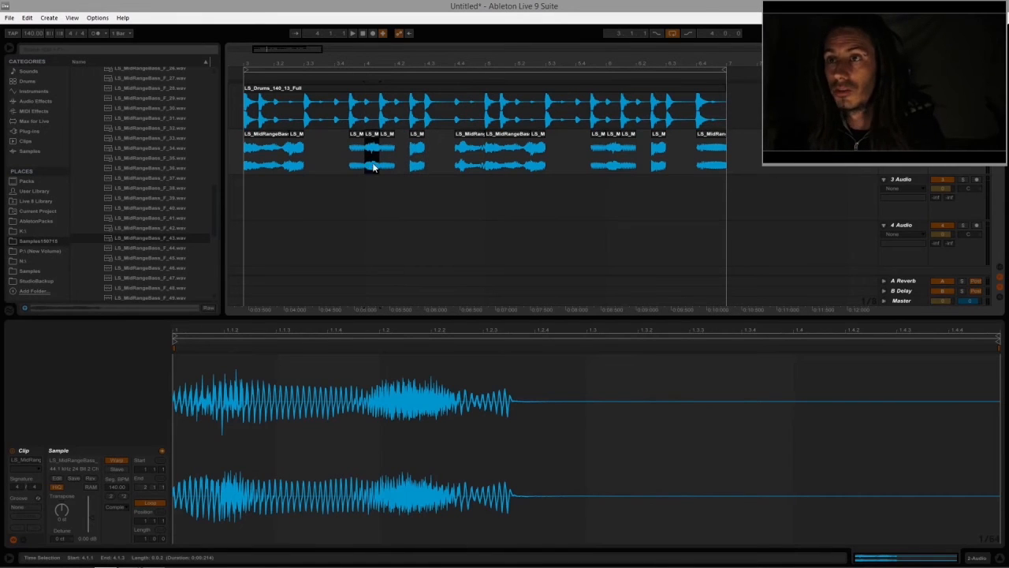
Step: Lower the gain of the LS_MidRangeBass_F_43 clips at 4.1.1 and 6.1.1 by about 1 dB, and play the loop
click(324, 71)
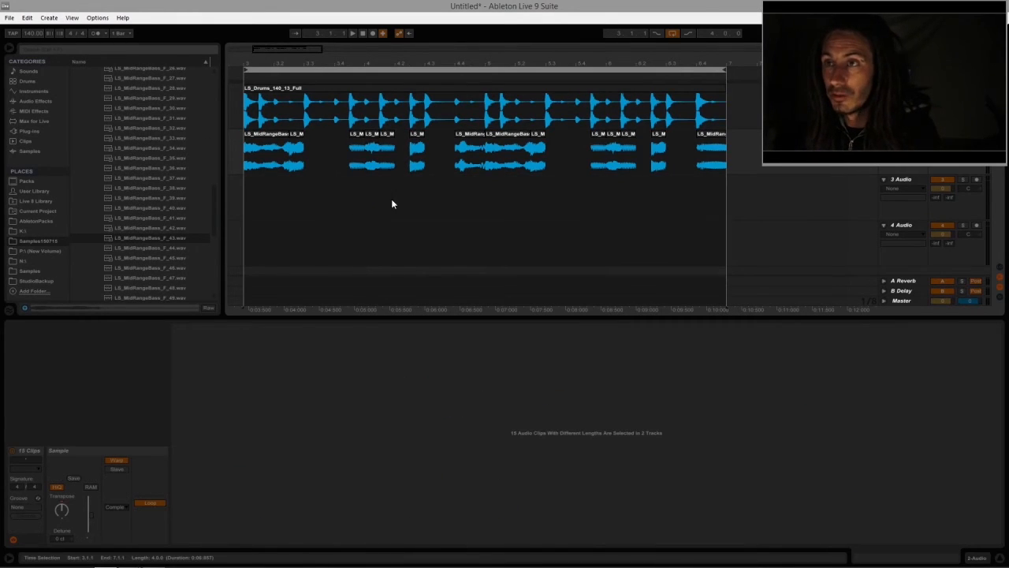
click(372, 147)
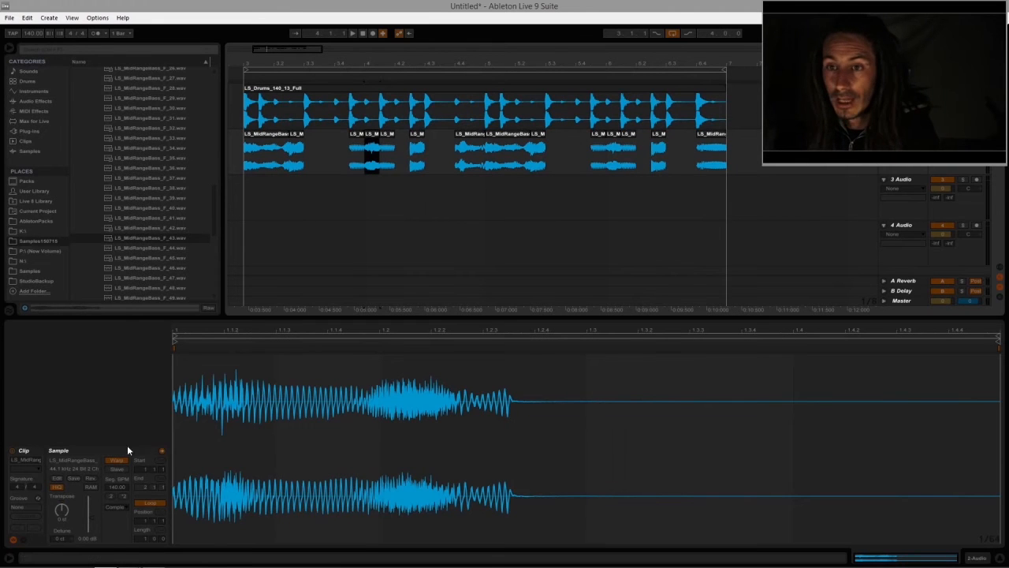
drag(92, 517, 91, 517)
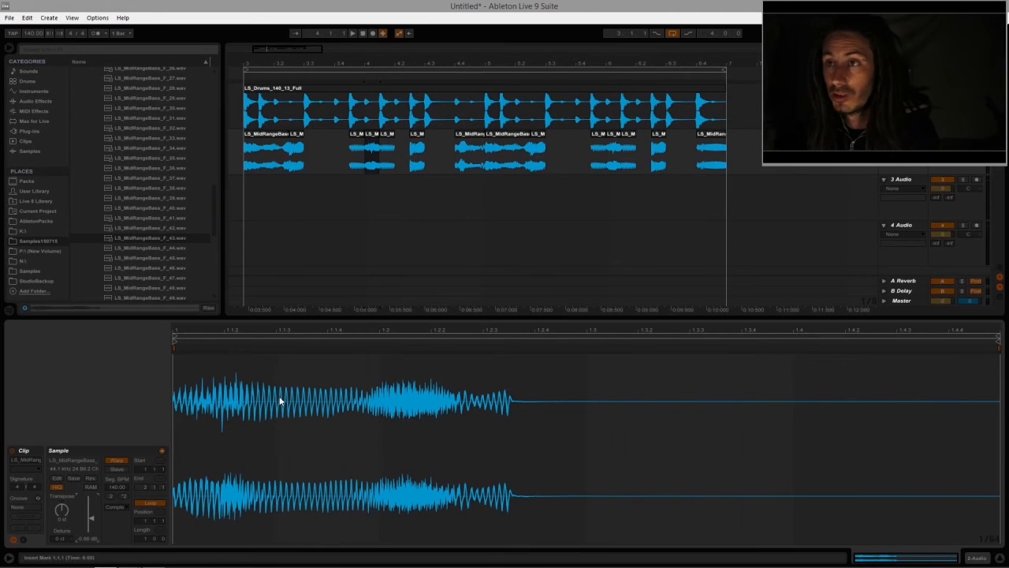
click(616, 157)
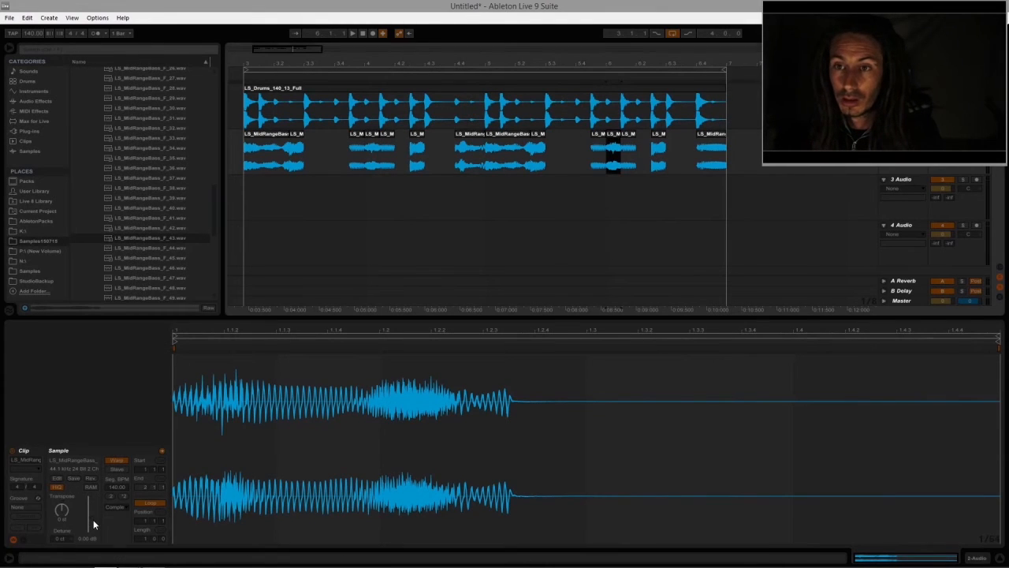
drag(93, 522, 93, 527)
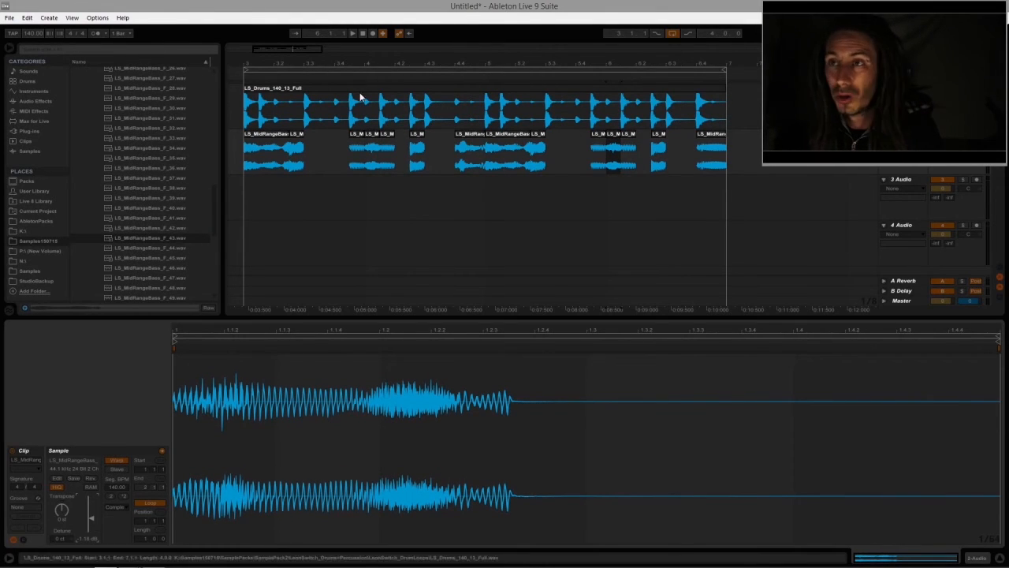
click(374, 69)
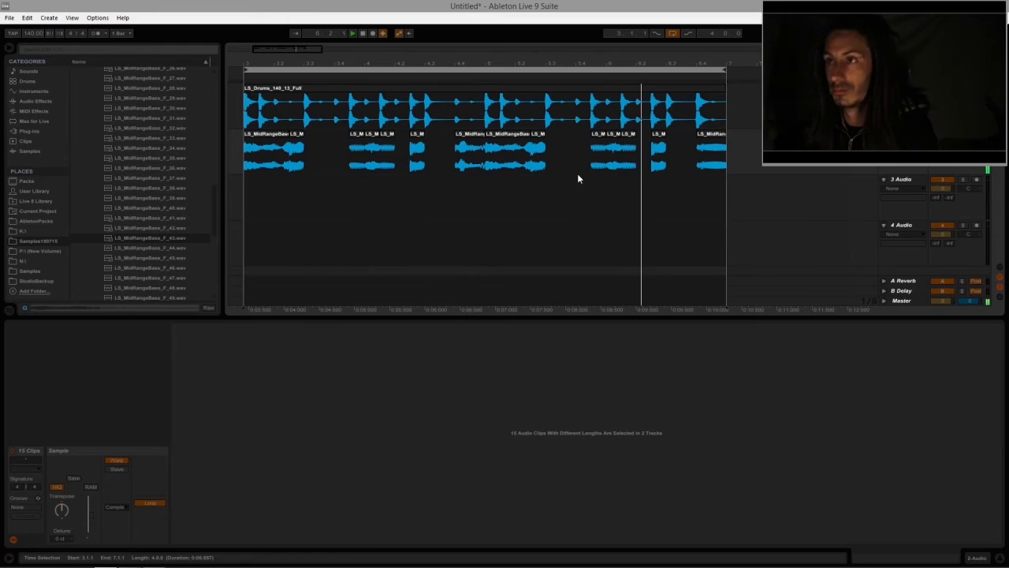
Step: Delete the LS_MidRangeBass_F_43 clips at 4.1.1 and 6.1.1
click(612, 162)
click(372, 137)
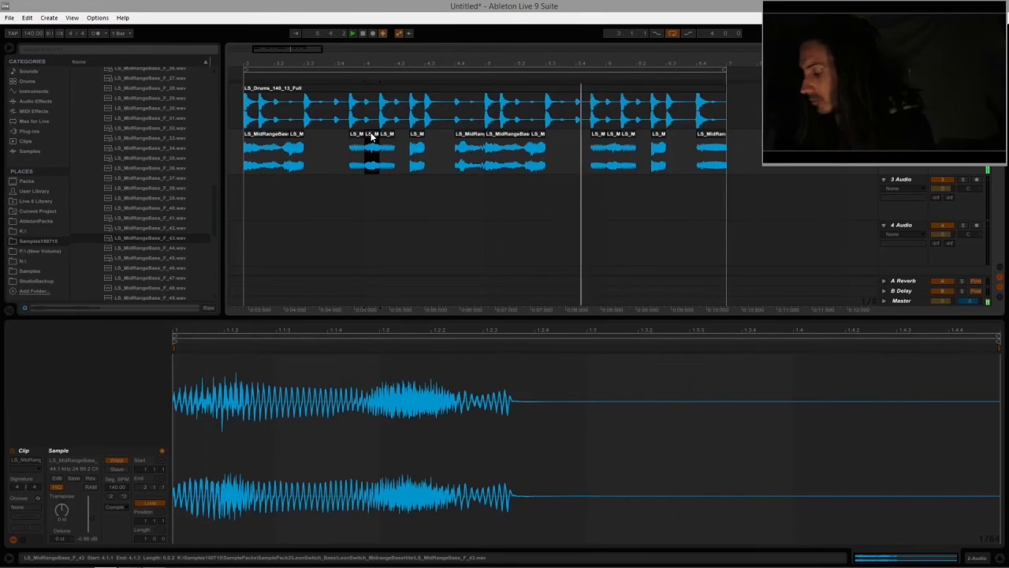
key(Delete)
click(612, 137)
key(Delete)
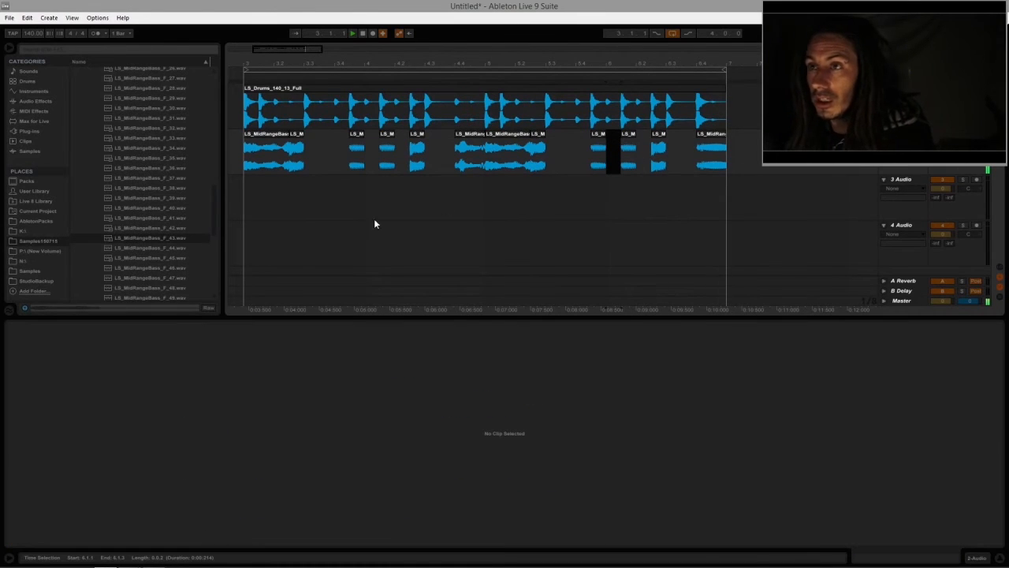
Step: Place LS_MidRangeBass_F_47.wav on the second audio track at 4.1.1, trimmed to 0.0.2, and play the loop
click(138, 279)
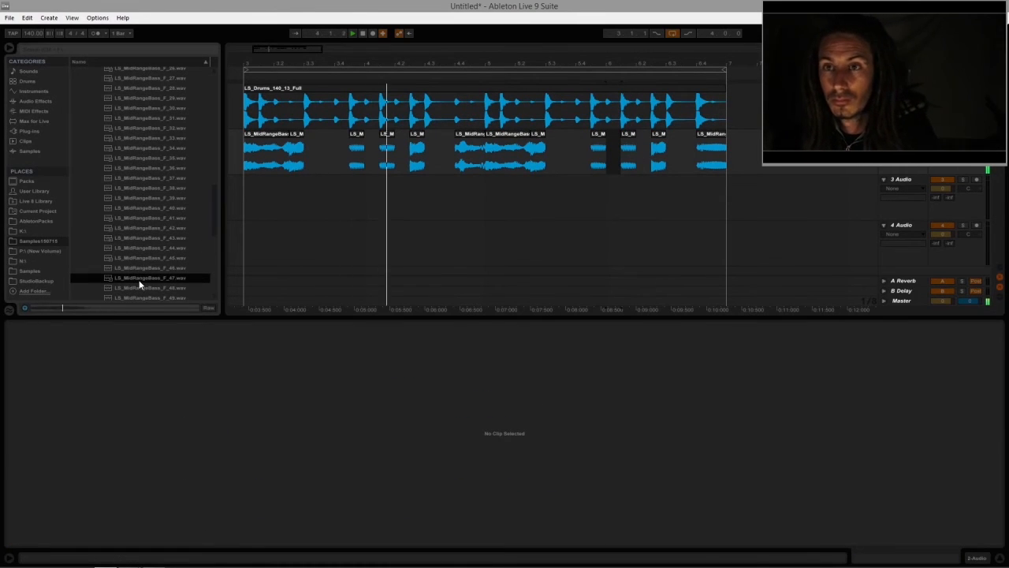
drag(186, 271, 367, 189)
drag(483, 183, 375, 150)
key(ctrl+a)
key(space)
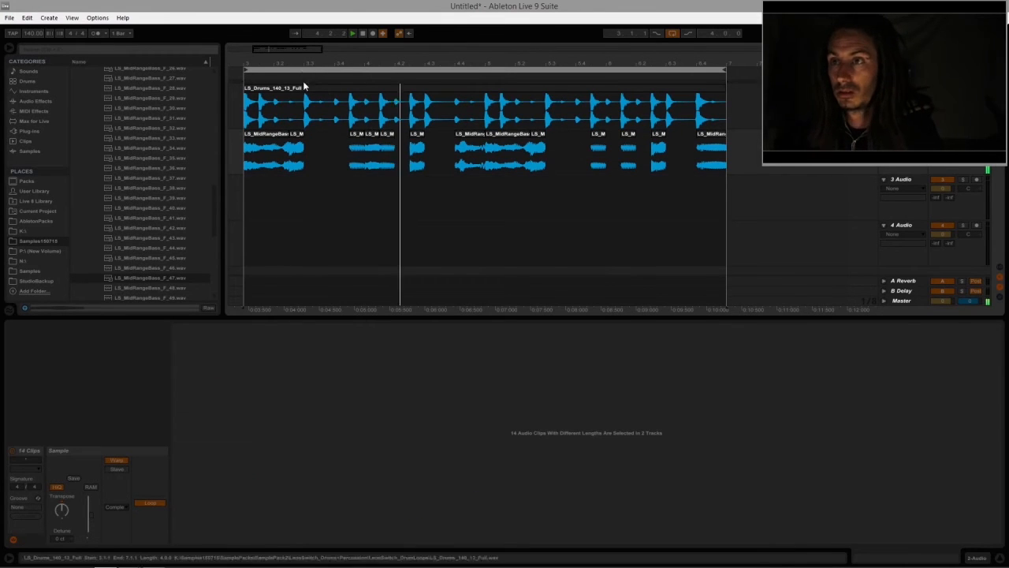
Step: Copy the LS_MidRangeBass_F_47 clip to 6.3.3, transpose the copy up a few semitones and raise its gain to 3.44 dB
click(376, 134)
click(617, 145)
click(664, 146)
drag(664, 144, 687, 145)
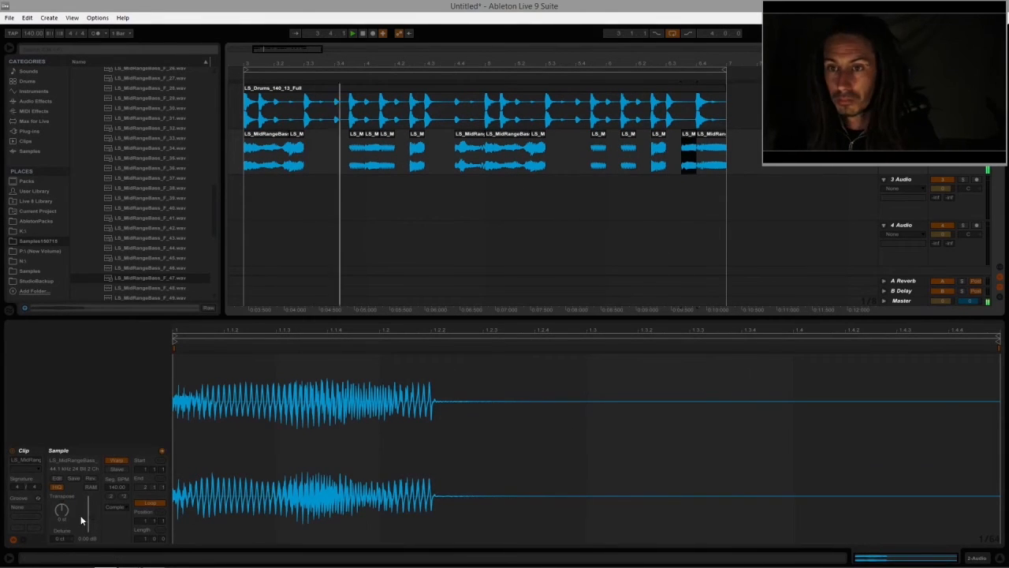
drag(63, 511, 62, 507)
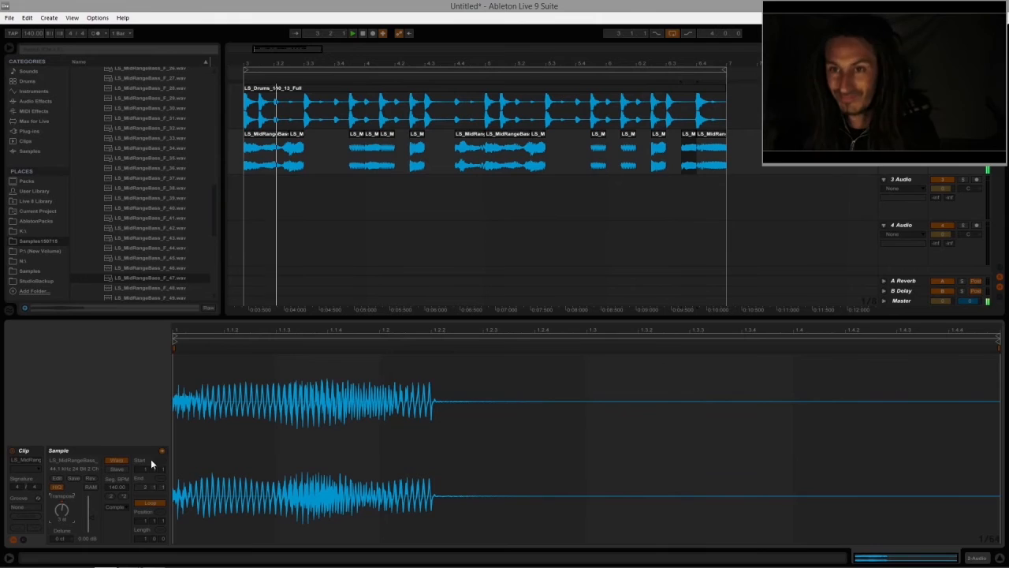
drag(88, 520, 89, 511)
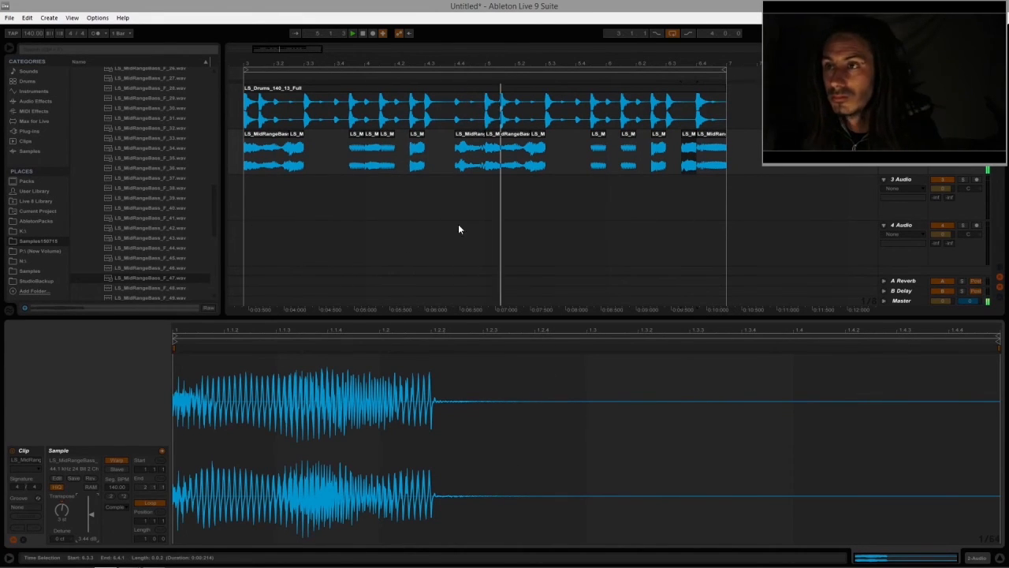
Step: Delete the original LS_MidRangeBass_F_47 clip at 4.1.1
click(372, 143)
click(373, 137)
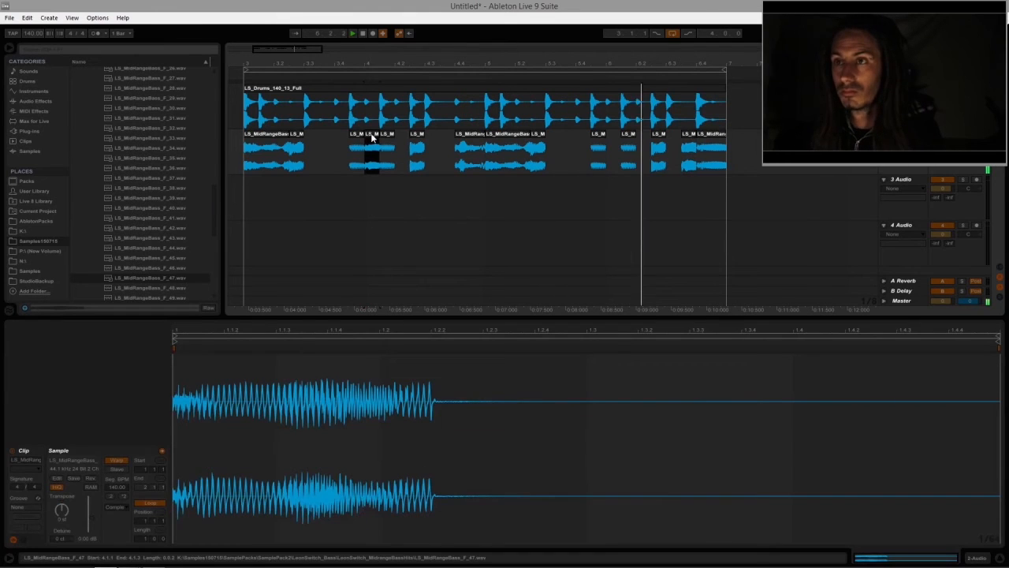
key(Delete)
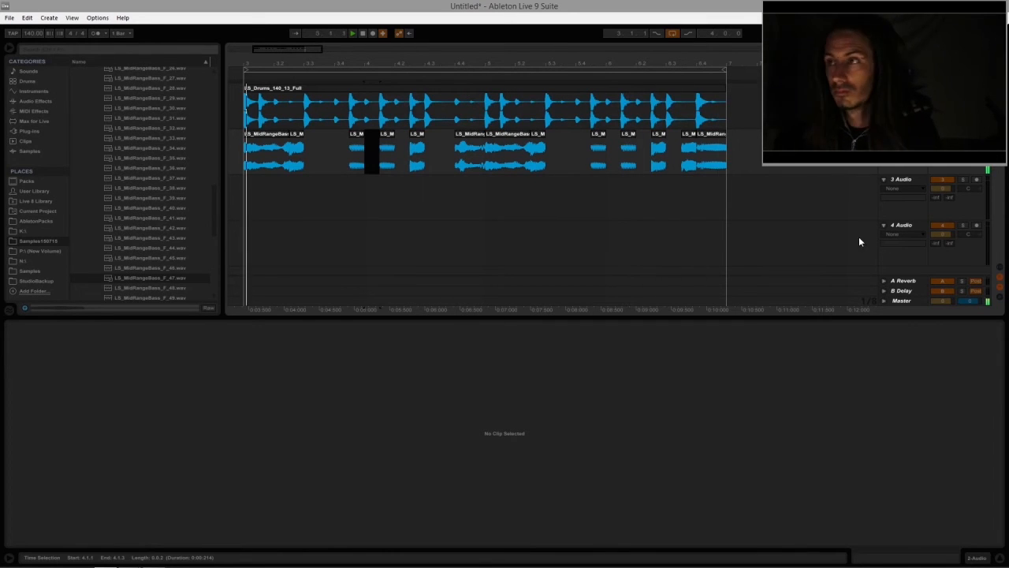
Step: Transpose the bass clip at 6.2.3 up 1 semitone and play the whole loop
click(656, 138)
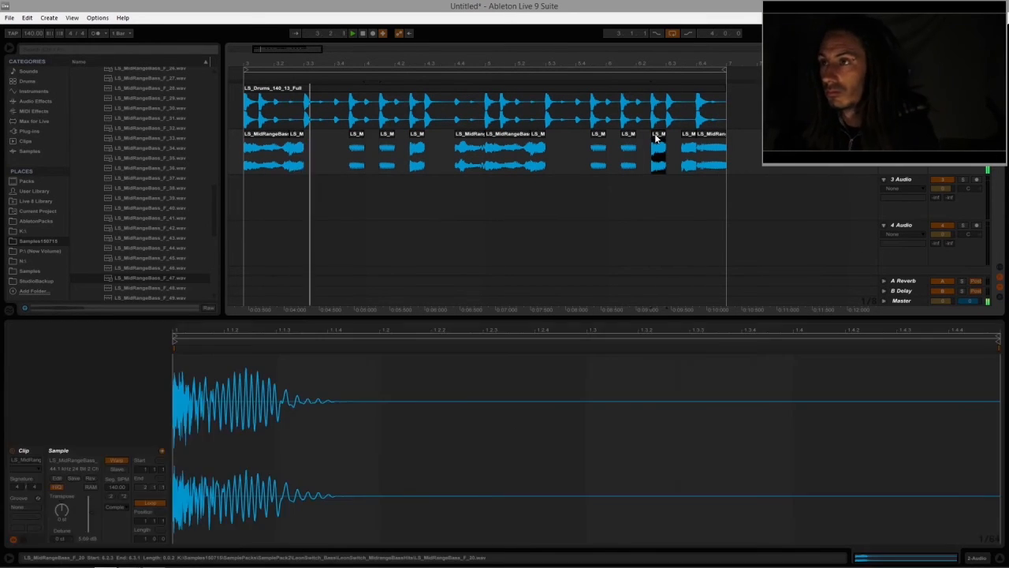
click(70, 509)
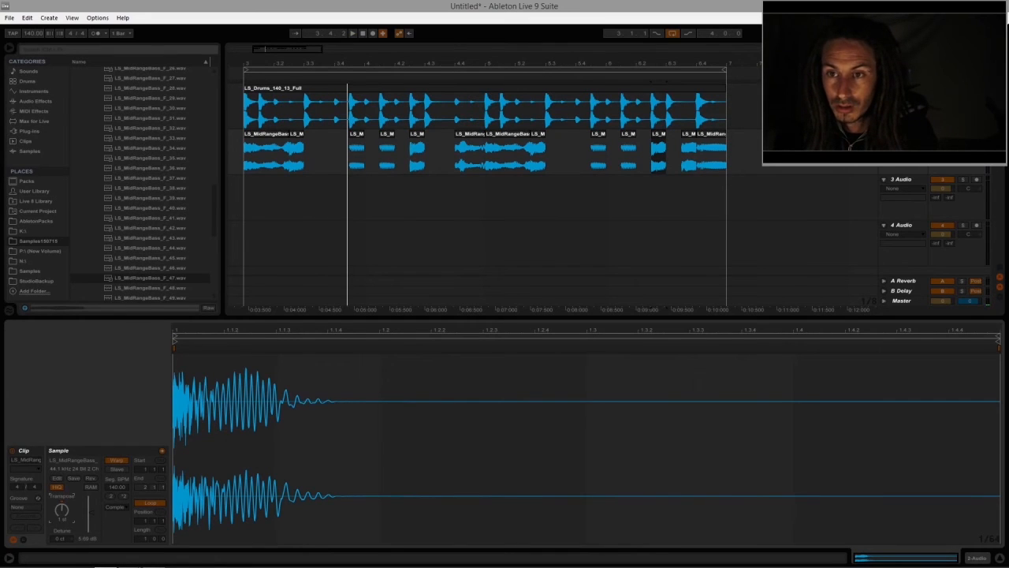
click(406, 70)
key(space)
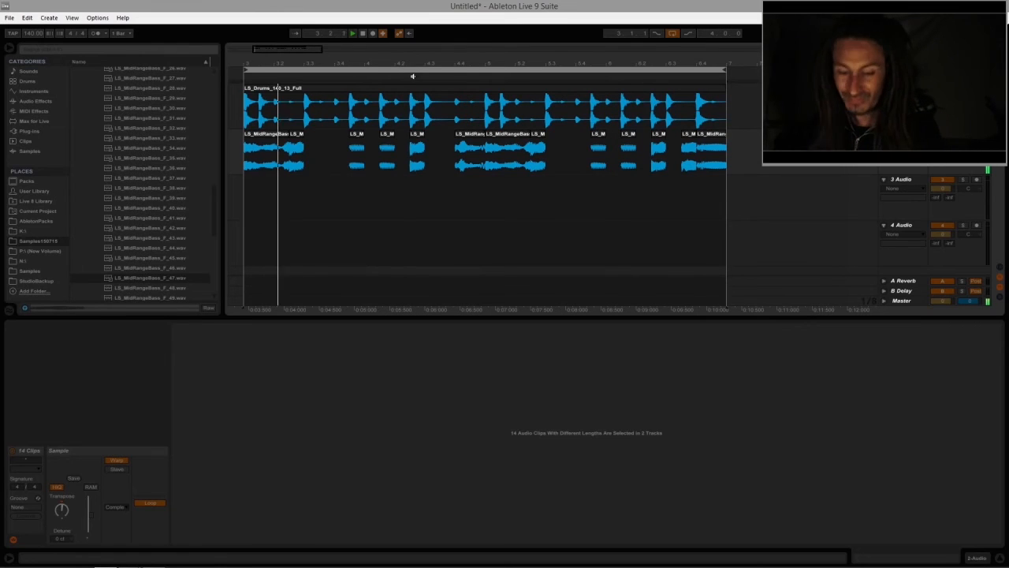
Step: Place LS_MidRangeBass_F_45.wav on the second audio track at 6.3.1, trimmed to a 0.0.2 slice starting at 1.1.3 of the sample
click(148, 259)
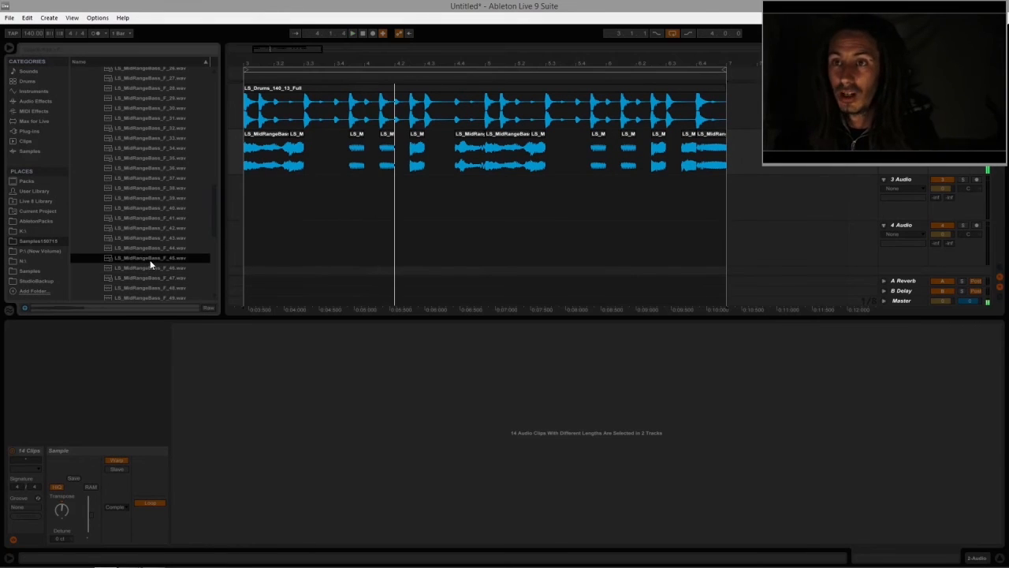
click(154, 249)
click(157, 259)
drag(161, 257, 665, 202)
drag(783, 175, 696, 193)
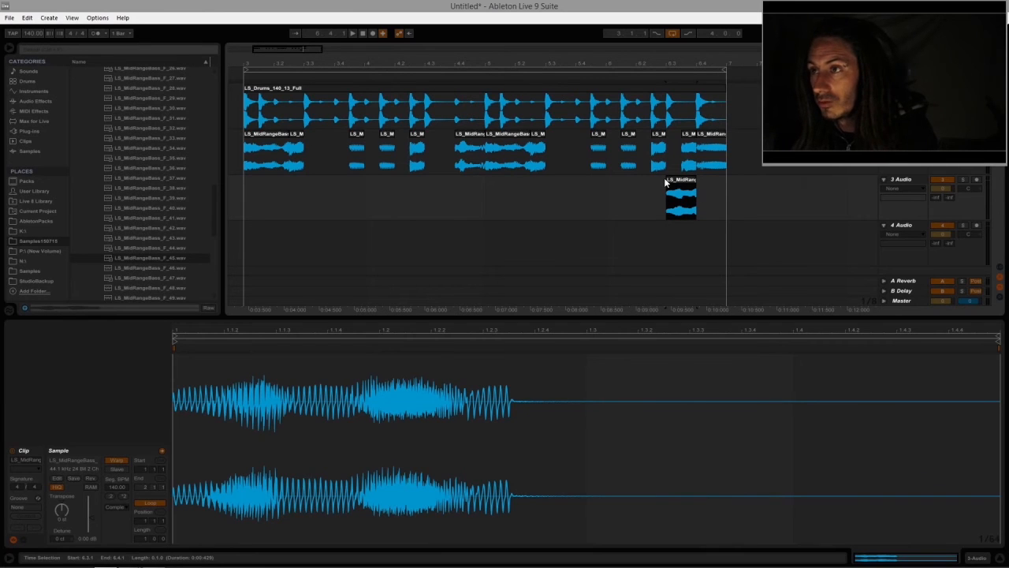
mouse_move(667, 179)
mouse_down()
mouse_move(679, 181)
mouse_move(672, 147)
mouse_up()
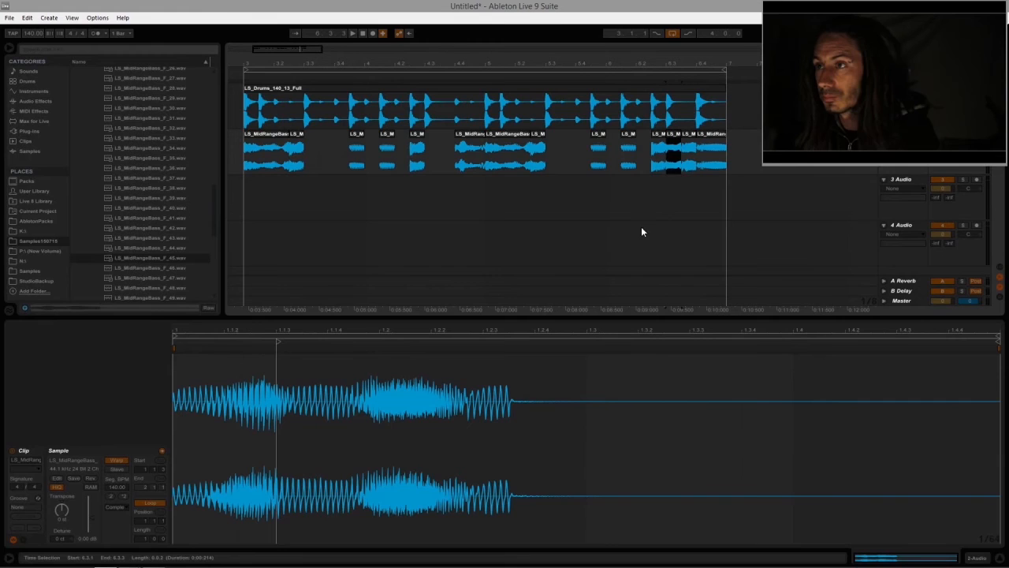
Step: Play the loop, transpose the LS_MidRangeBass_F_45 clip at 6.3.1 up 1 semitone and raise its gain to 1.31 dB
key(ctrl+a)
key(space)
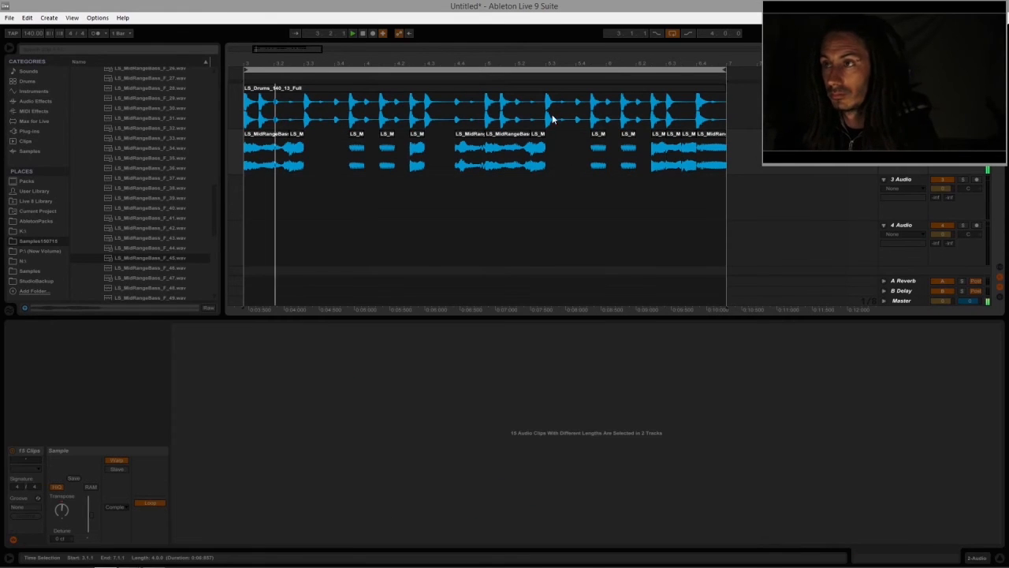
click(672, 136)
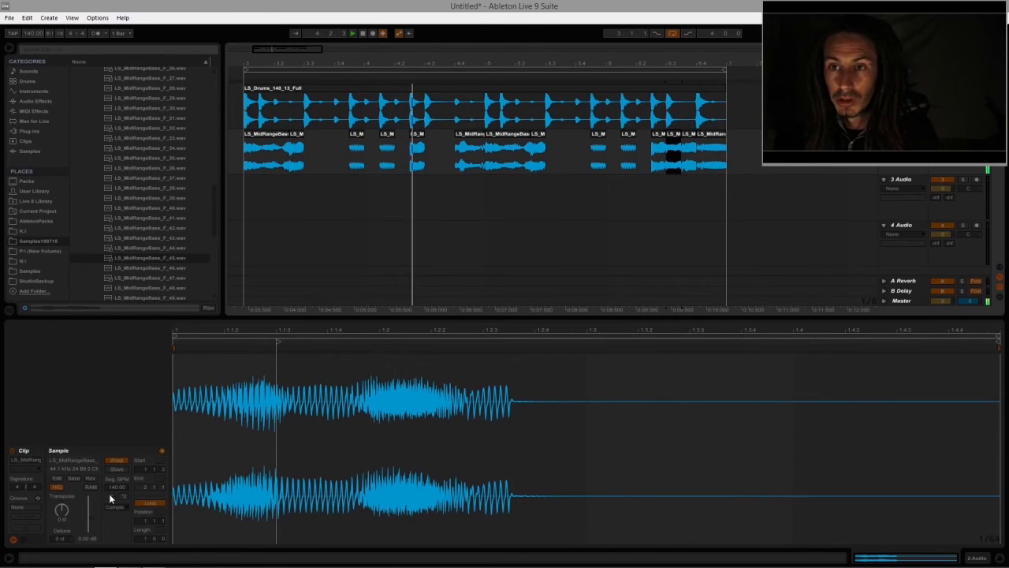
drag(65, 512, 66, 508)
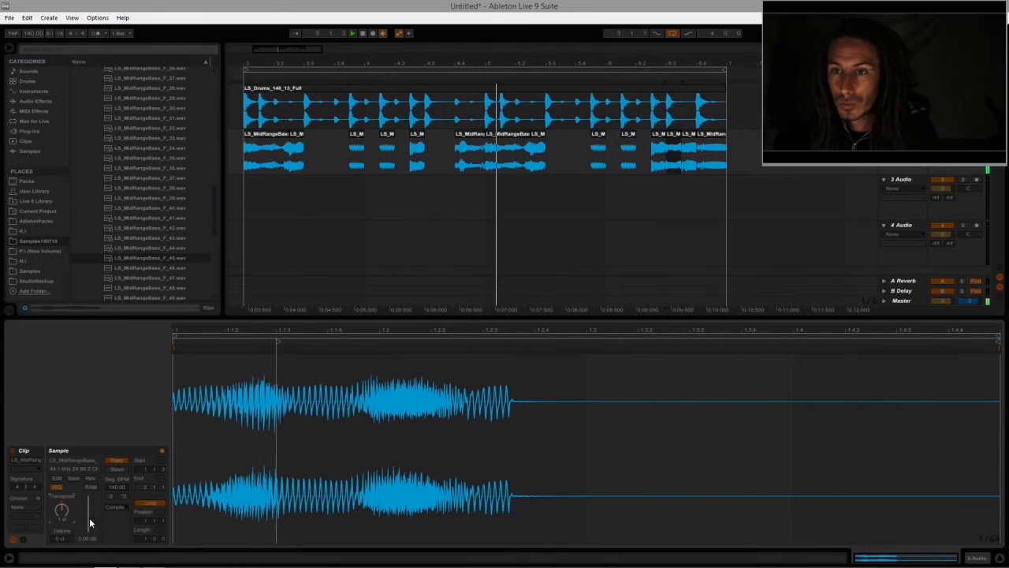
drag(89, 517, 92, 519)
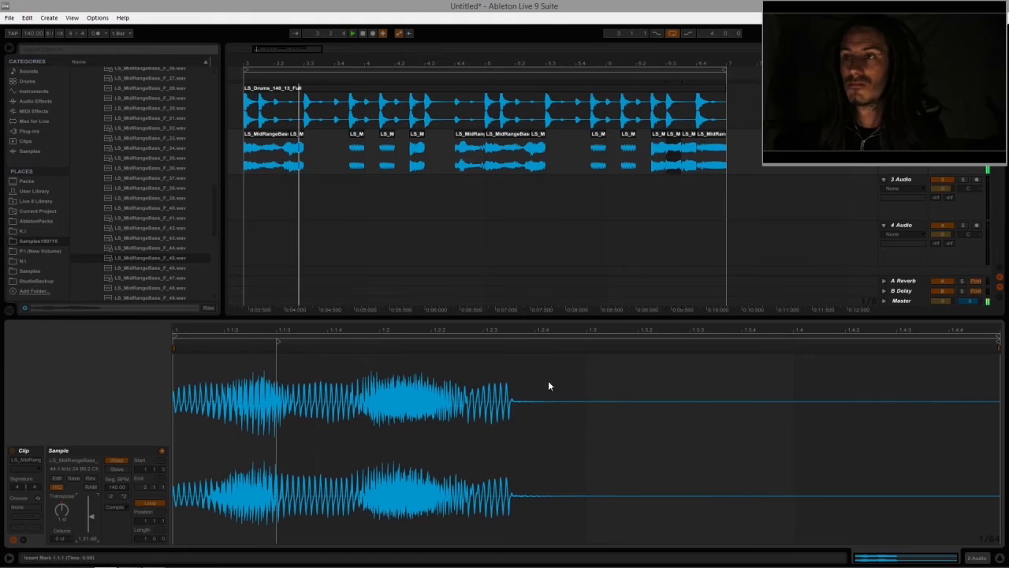
Step: Listen to the looped drum and bass pattern and stop playback
click(576, 203)
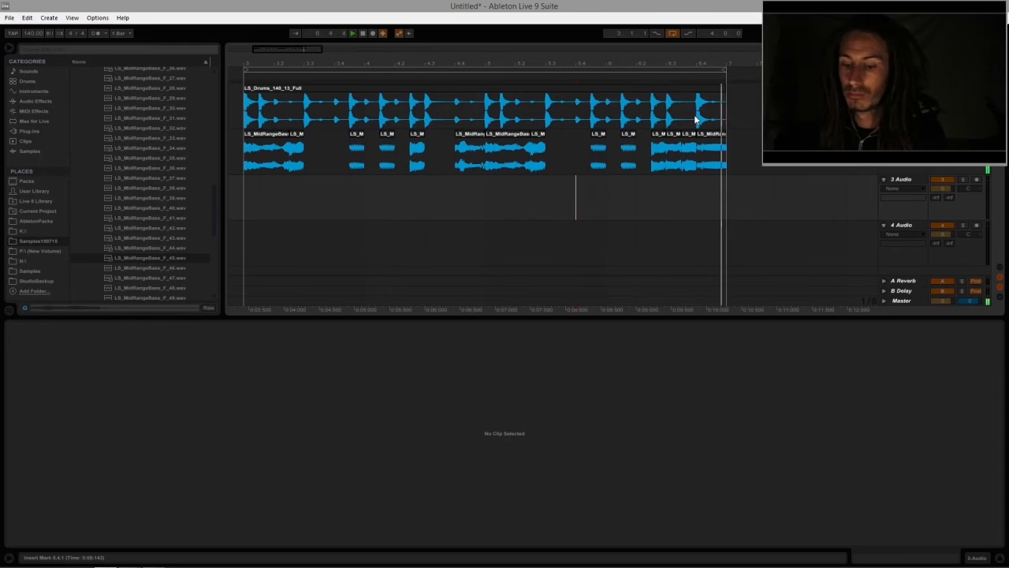
click(485, 202)
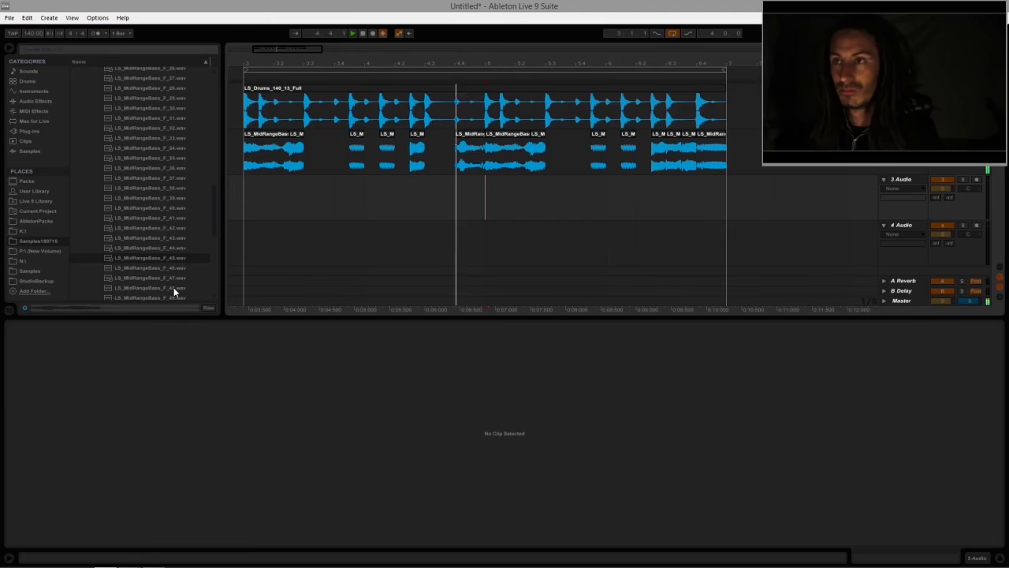
click(528, 256)
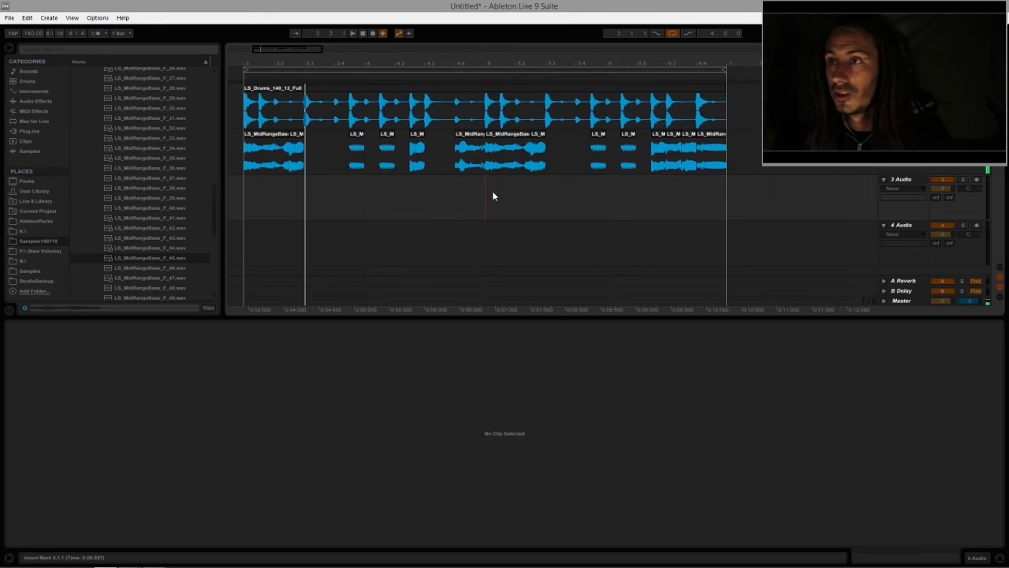
key(space)
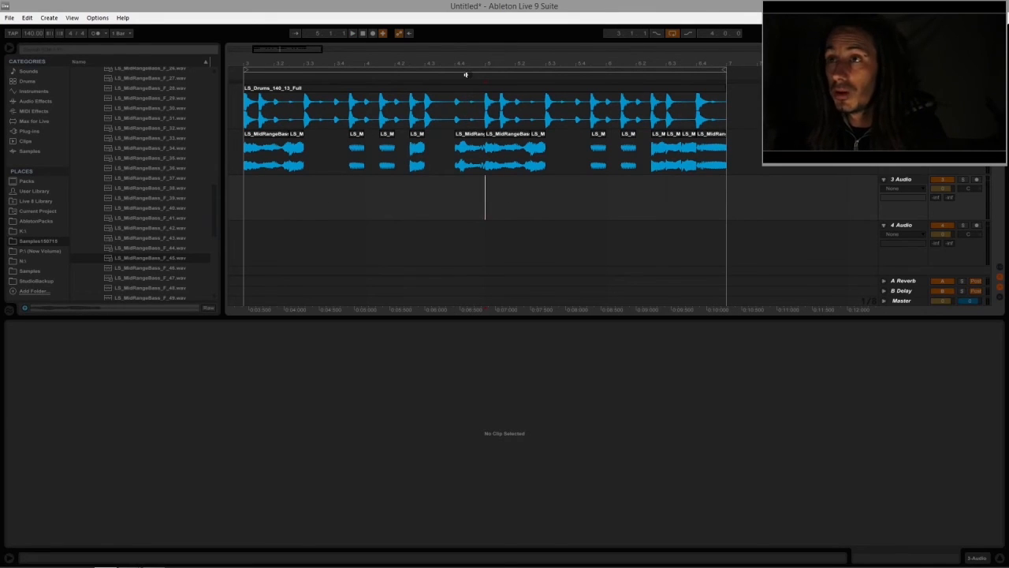
Step: Audition mid-range bass one-shots from the sample folder, including LS_MidRangeBass_F_48, F_30 and F_34
click(469, 71)
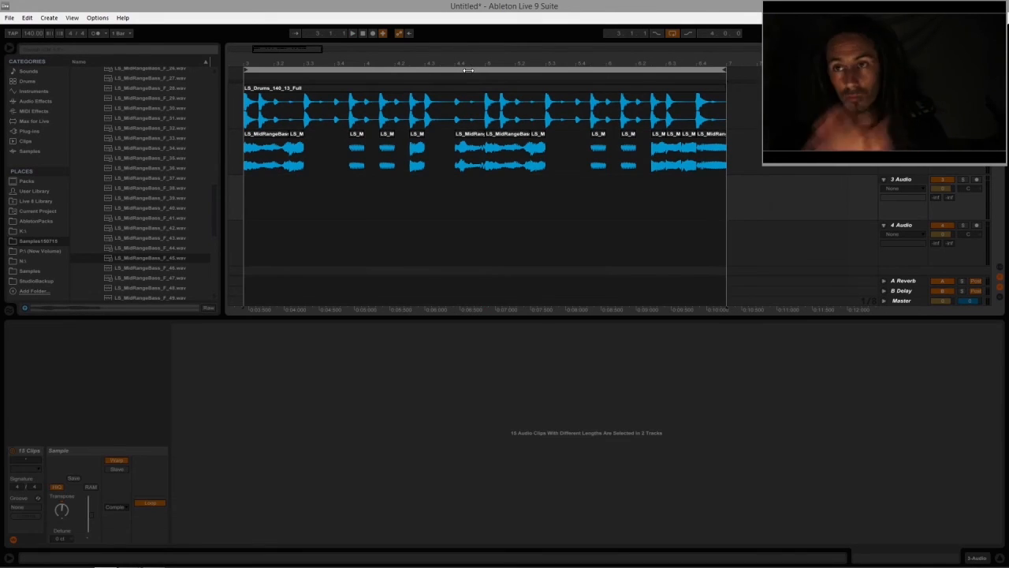
click(302, 224)
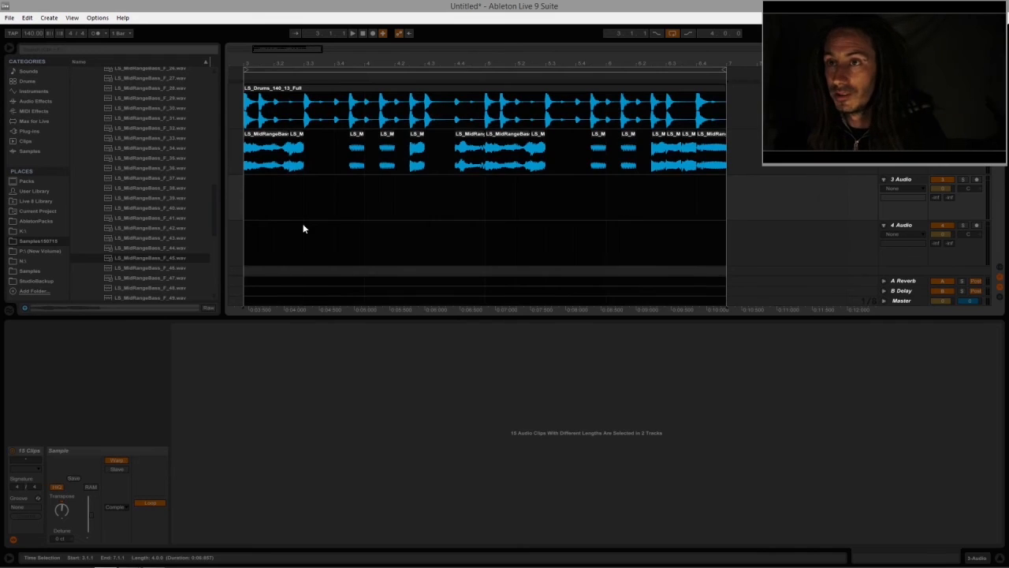
click(150, 279)
click(162, 289)
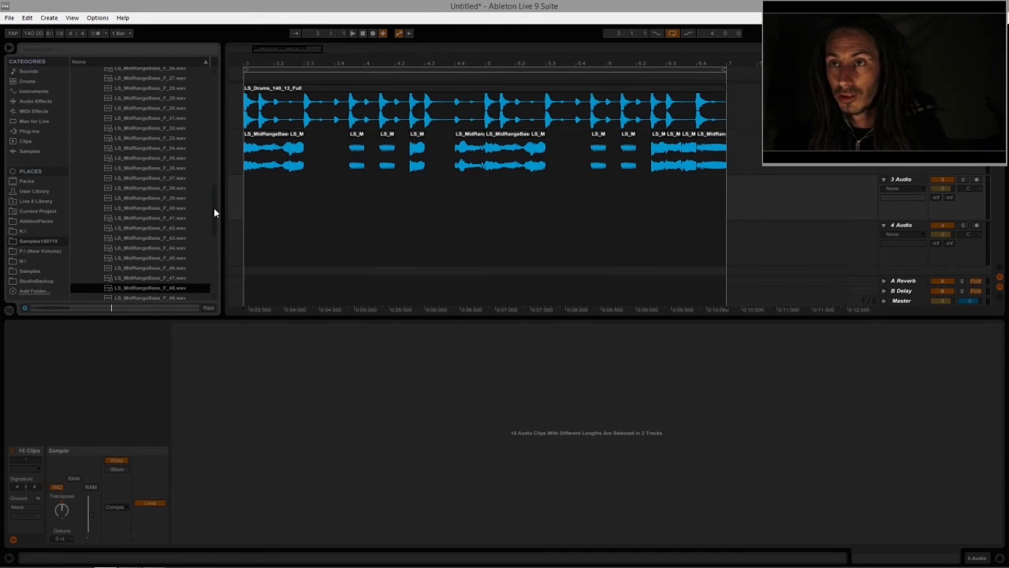
scroll(201, 199, up, 3)
click(180, 187)
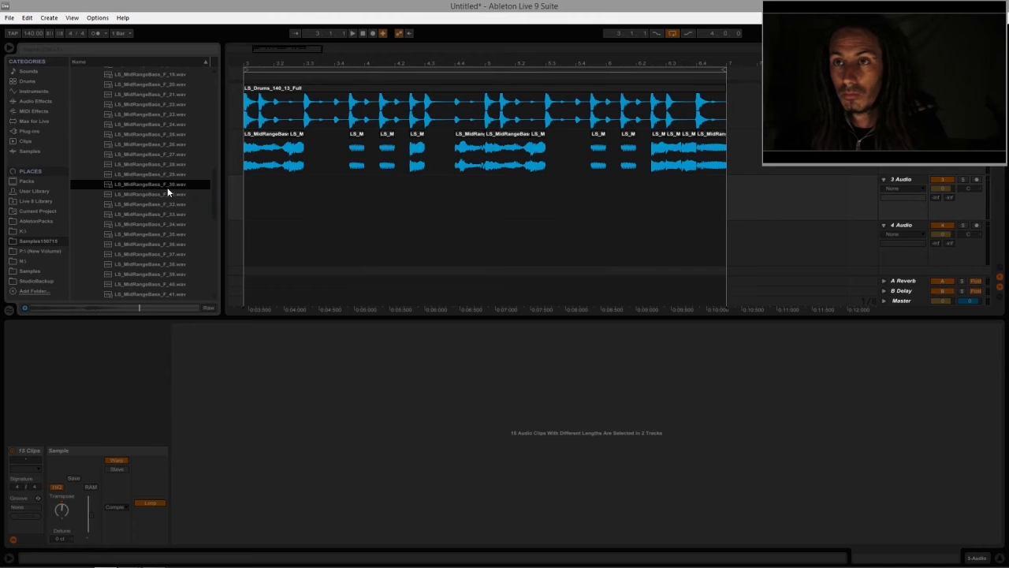
click(165, 225)
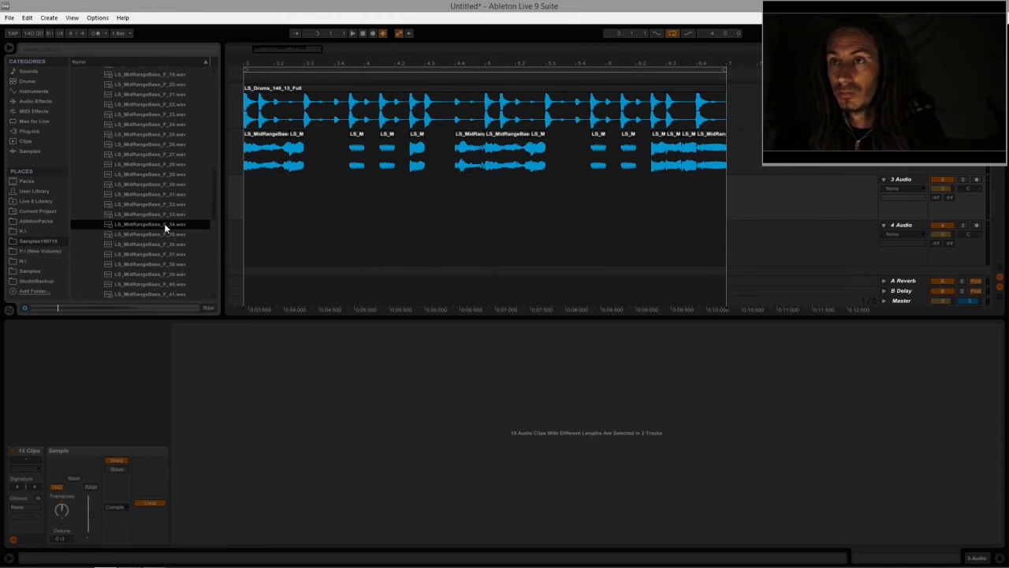
Step: Place LS_MidRangeBass_F_34.wav at 3.3.1, trimmed to a length of 0.1.2, on the second audio track and play the loop
drag(164, 223, 309, 188)
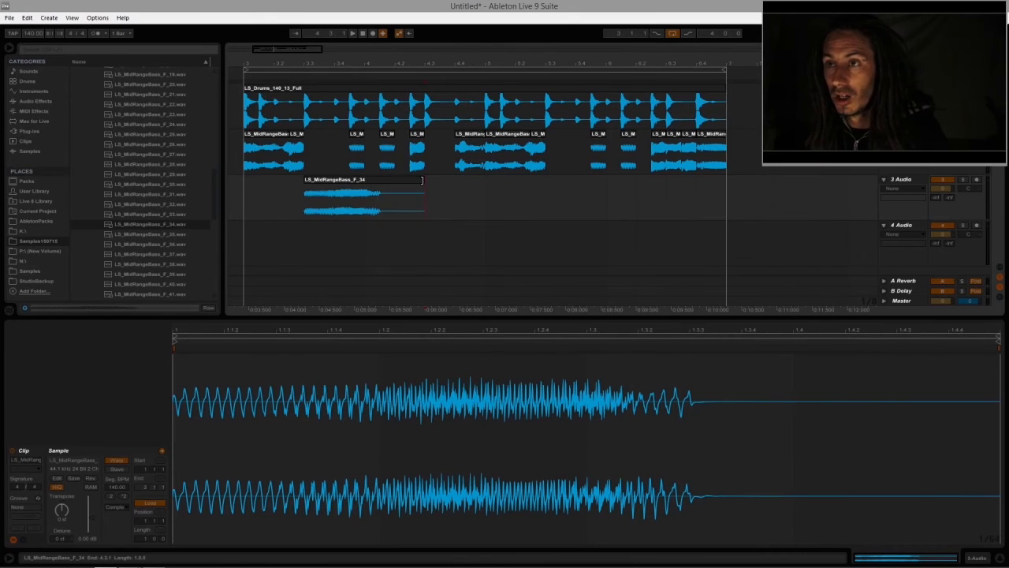
drag(423, 179, 350, 192)
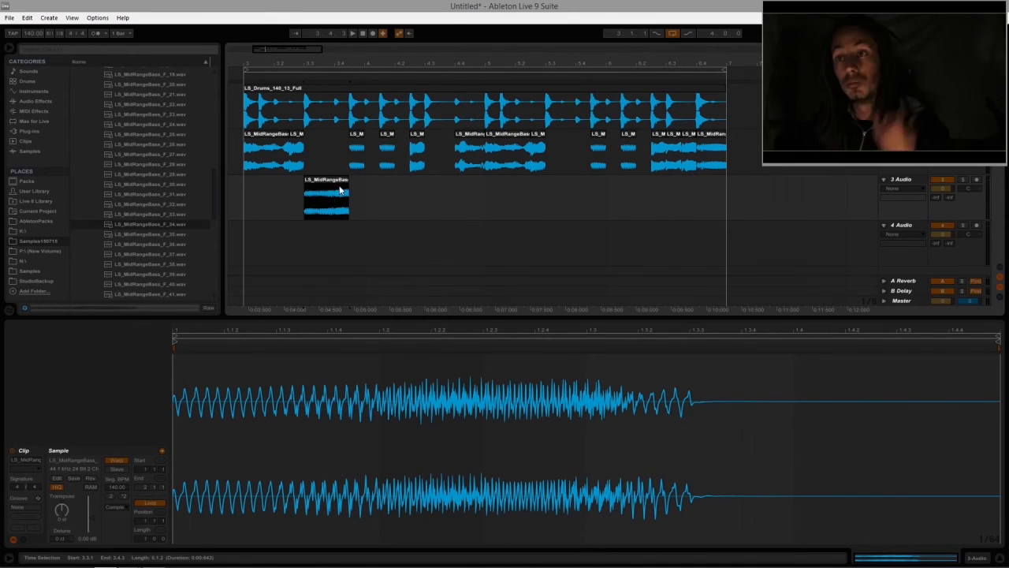
drag(326, 183, 324, 157)
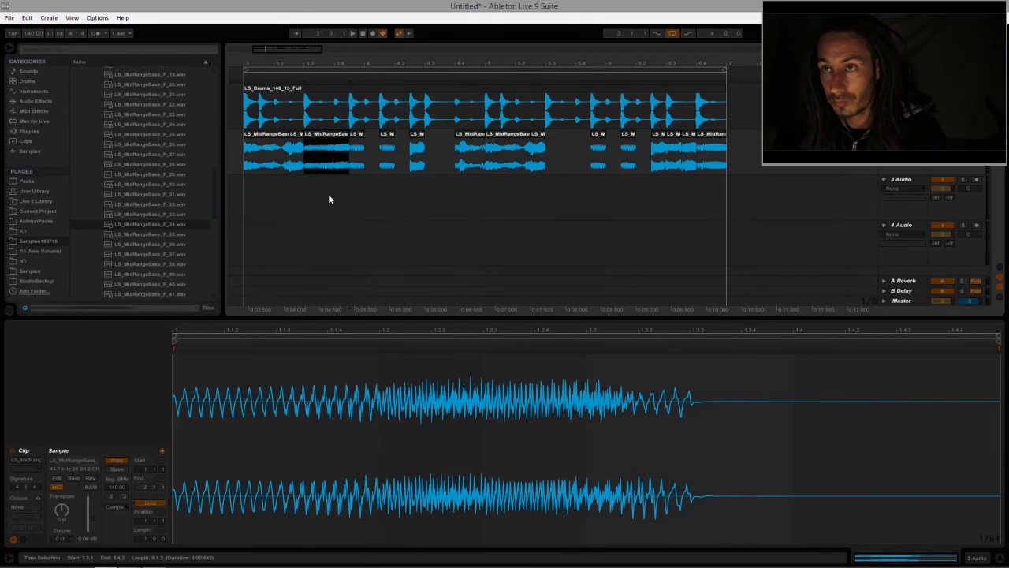
key(ctrl+a)
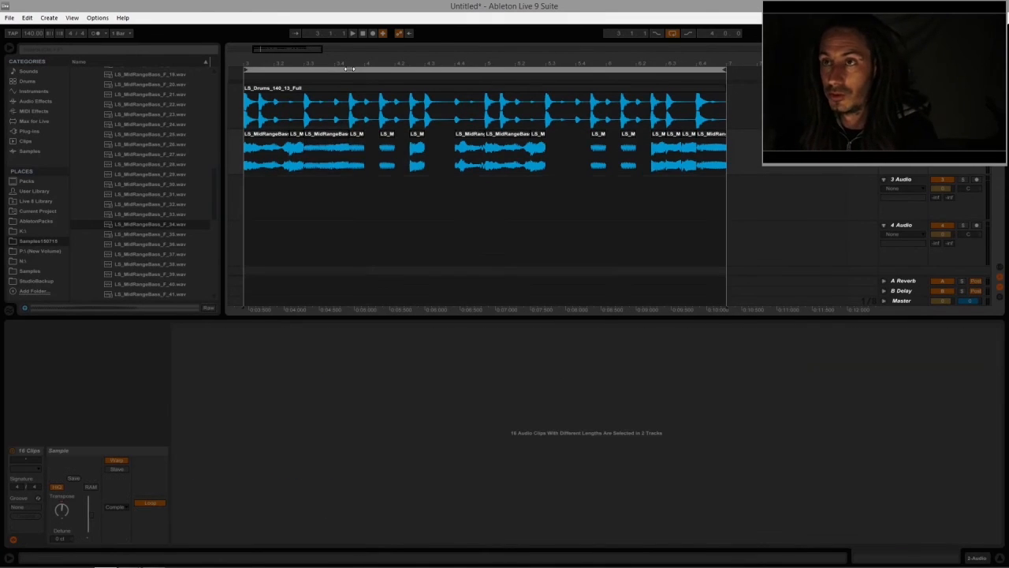
key(space)
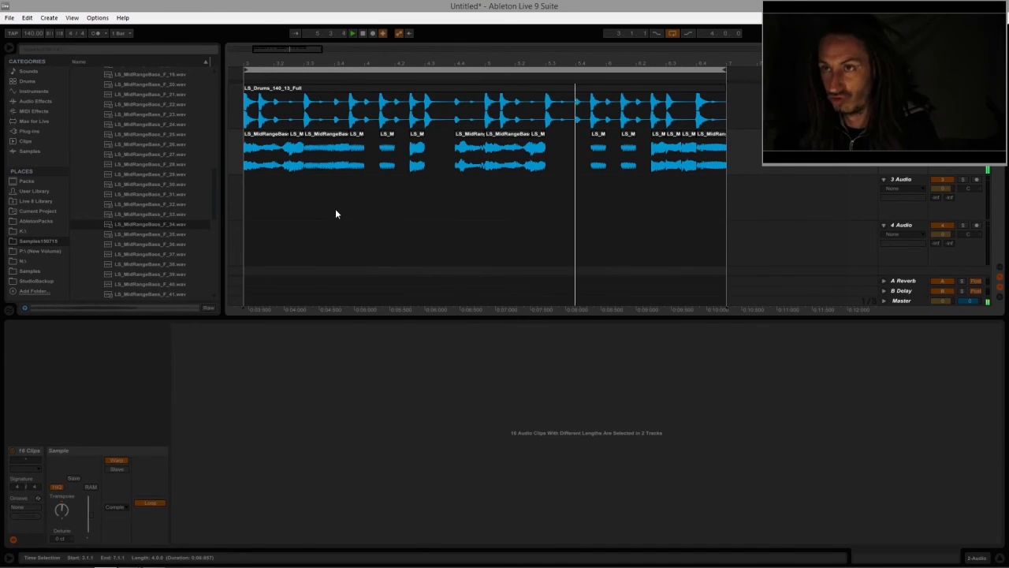
Step: Copy the LS_MidRangeBass_F_34 clip from 3.3.1 to 5.3.1 on the same track and listen to the loop
key(ctrl+a)
click(329, 135)
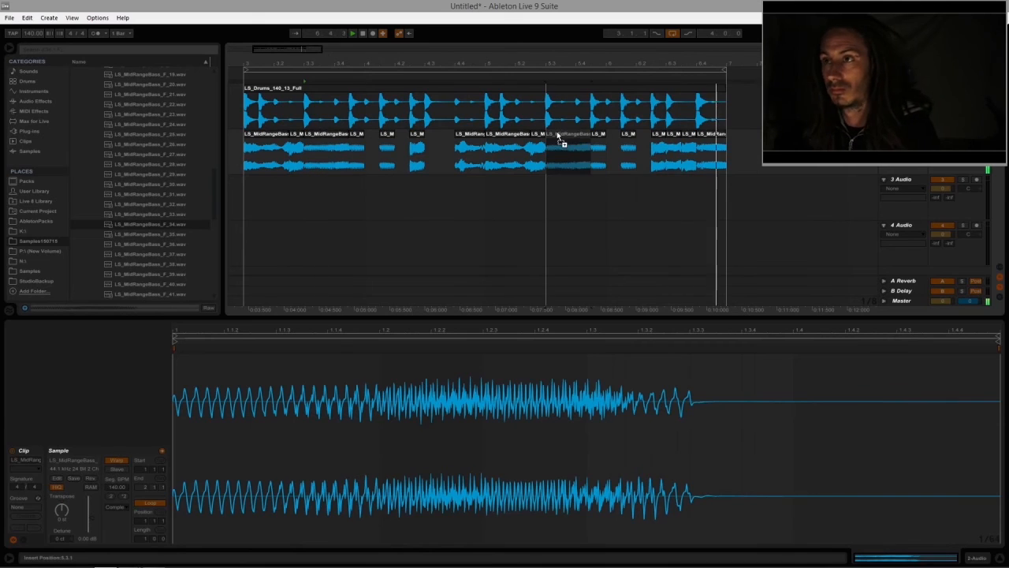
click(563, 133)
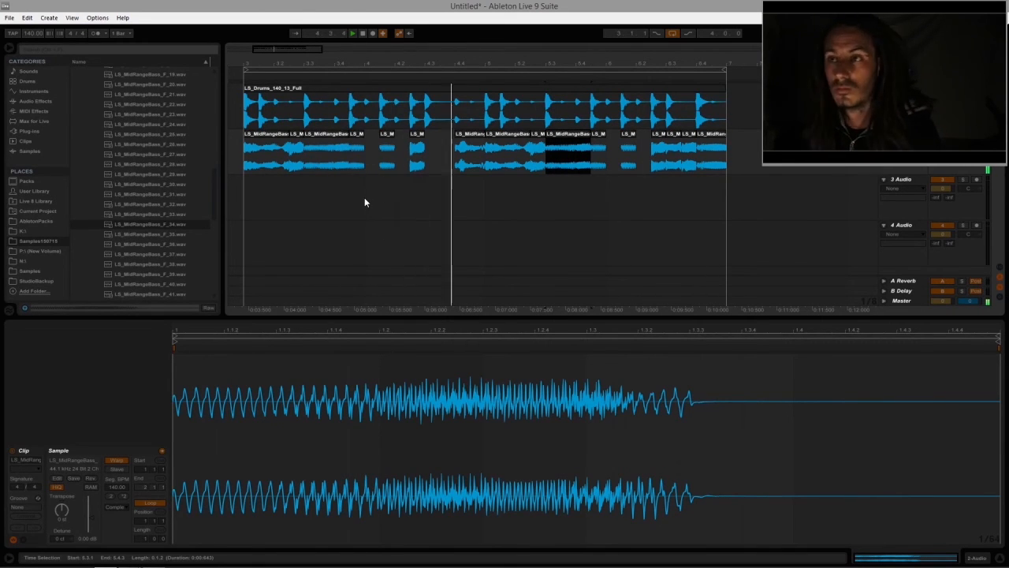
click(473, 136)
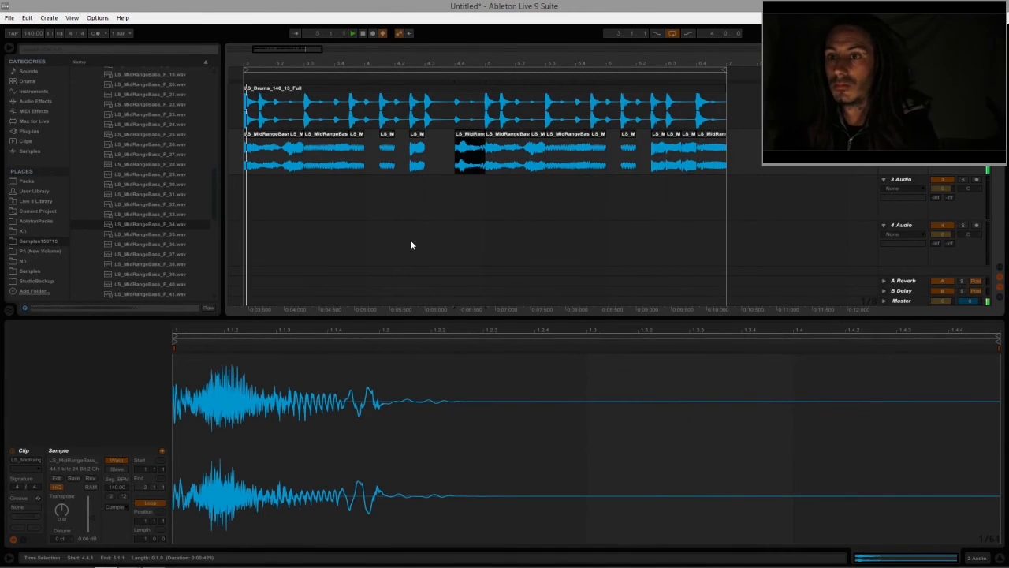
click(431, 201)
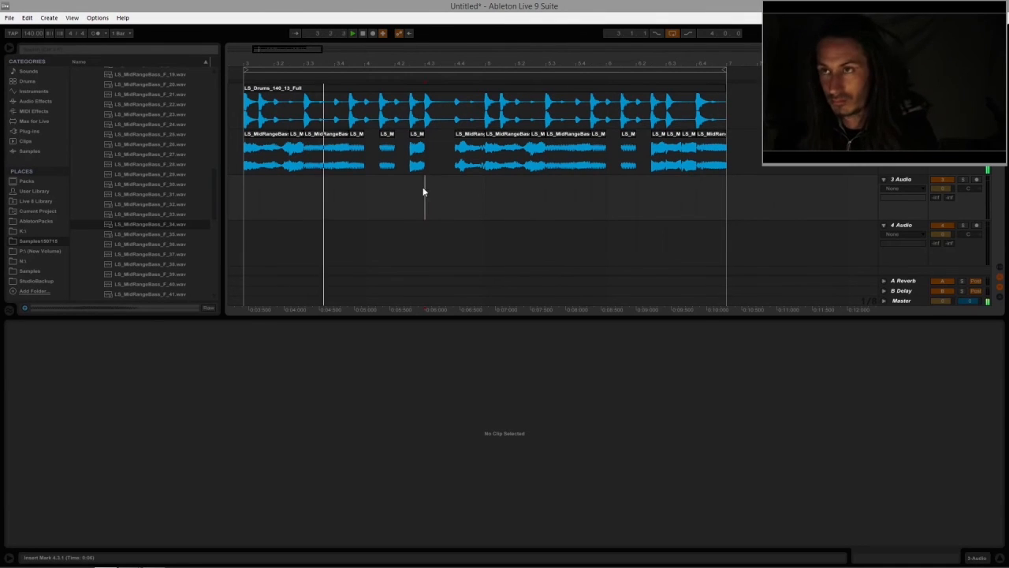
click(487, 197)
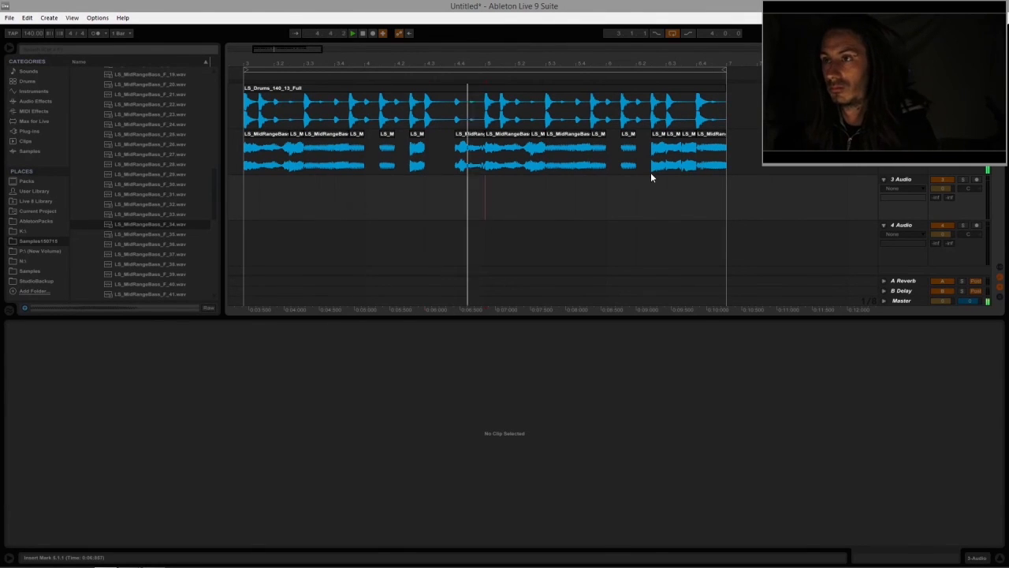
Step: Give the bass clip at 5.3.1 a Transposition Modulation envelope ramping from -3 st at its start up to zero at 1.2
click(575, 140)
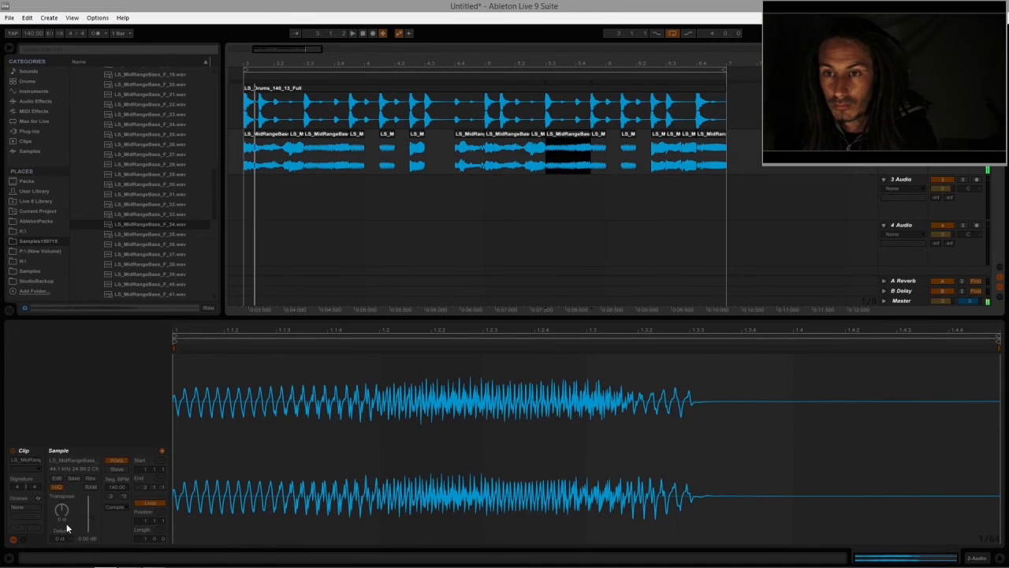
click(22, 541)
click(192, 470)
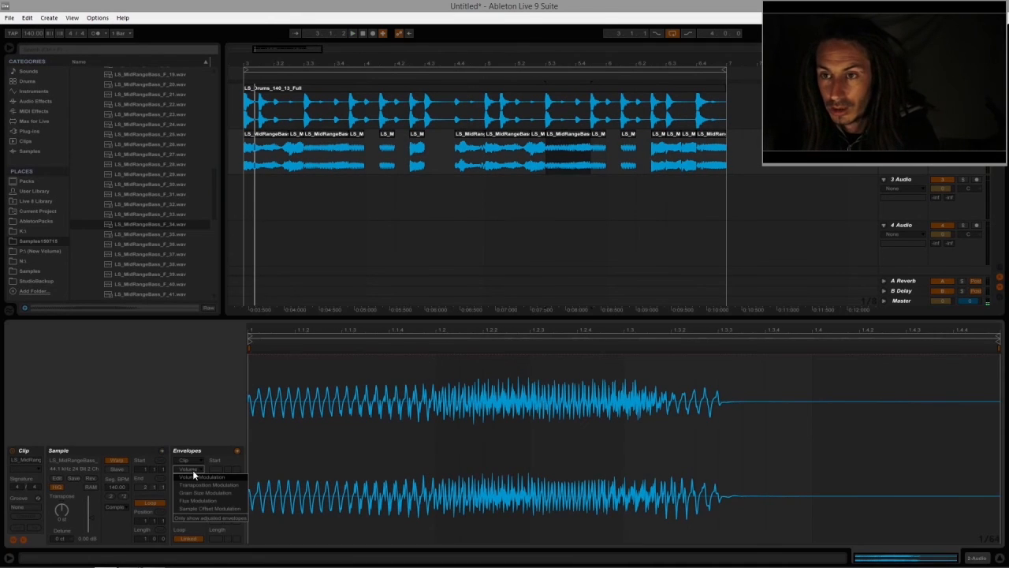
click(198, 487)
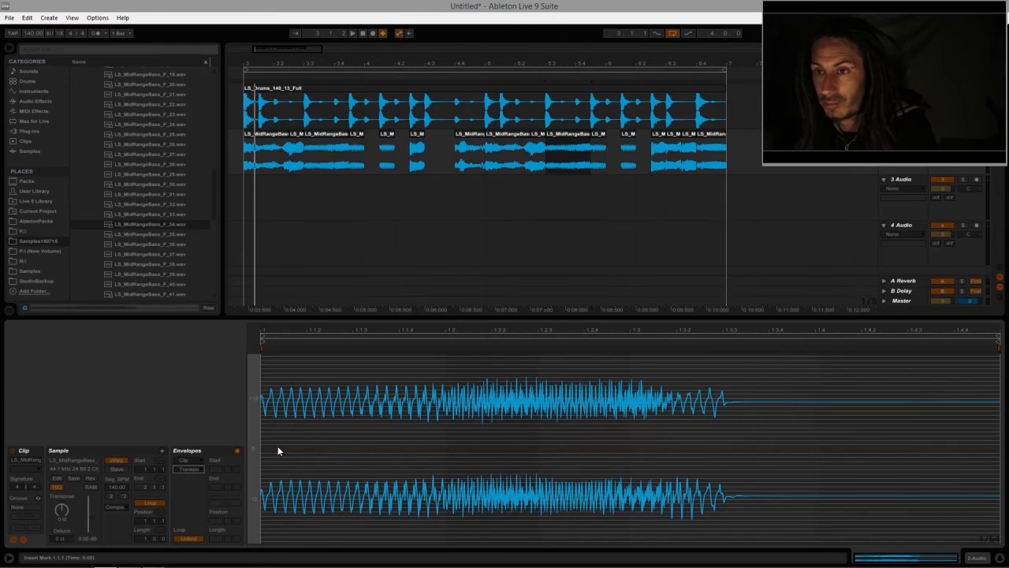
click(445, 447)
drag(289, 450, 271, 460)
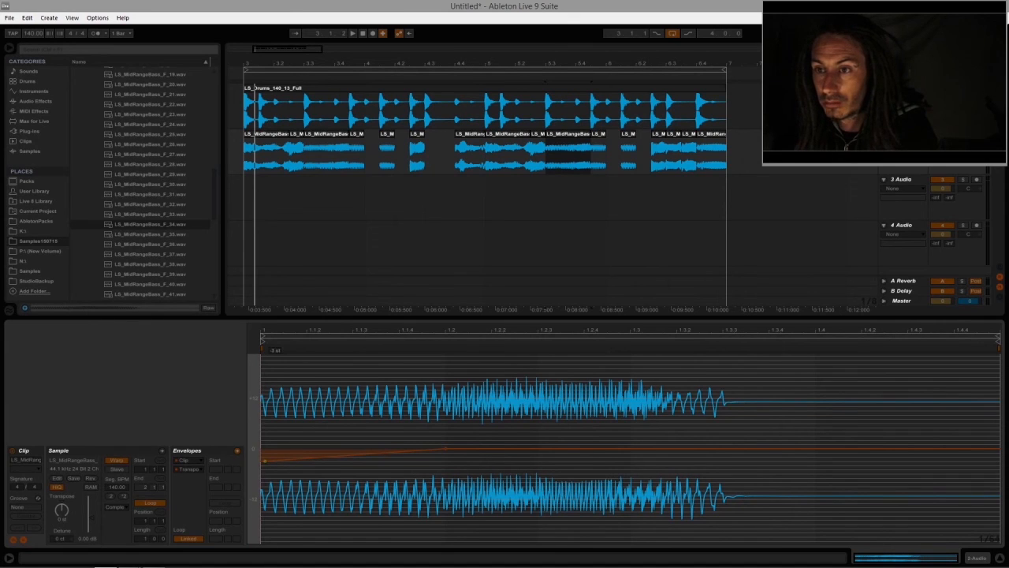
Step: Play the clip at 5.3.1 and raise the start point of its transposition envelope closer to zero for a subtler pitch rise
click(549, 249)
key(space)
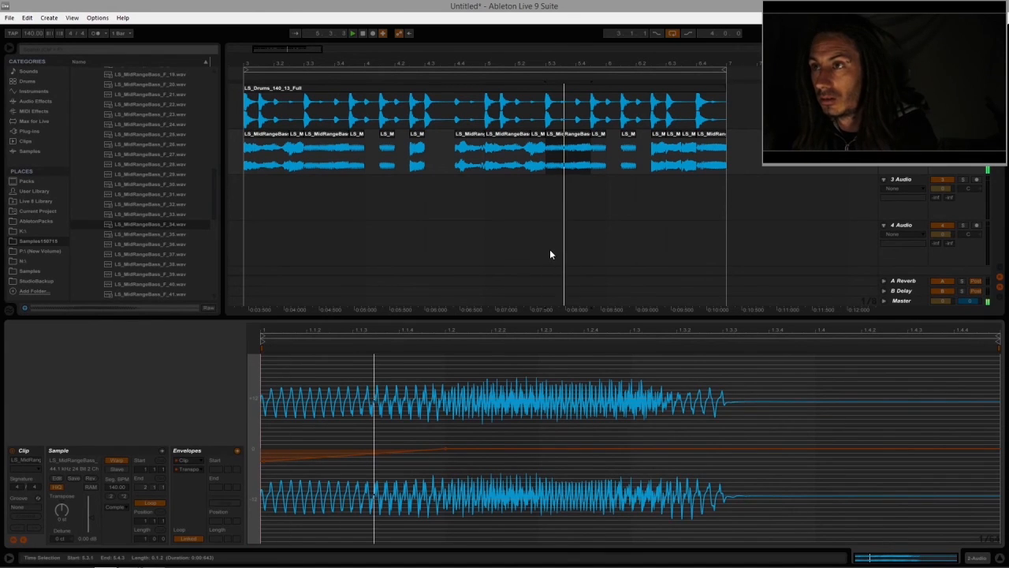
key(space)
key(space)
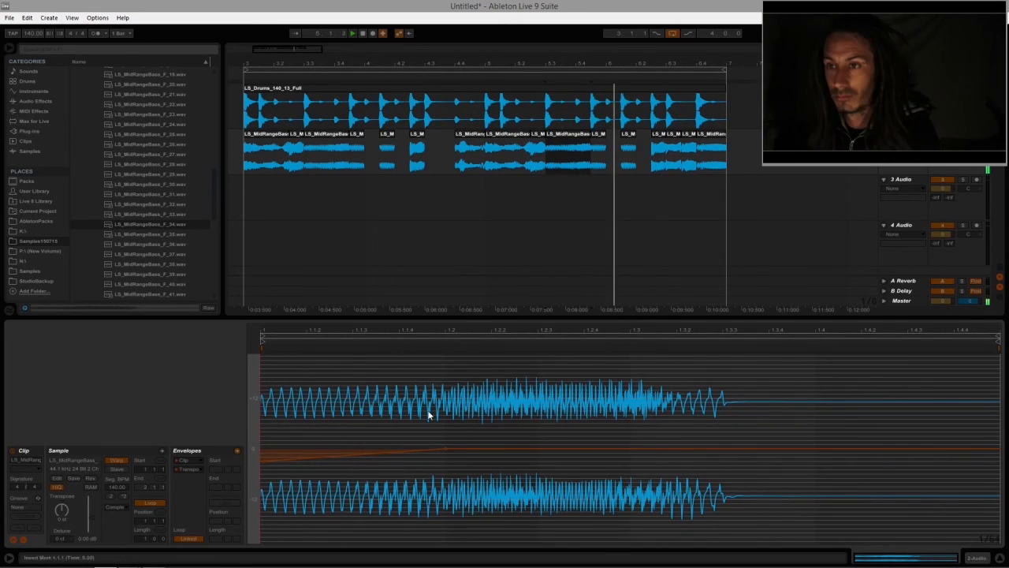
drag(264, 460, 263, 452)
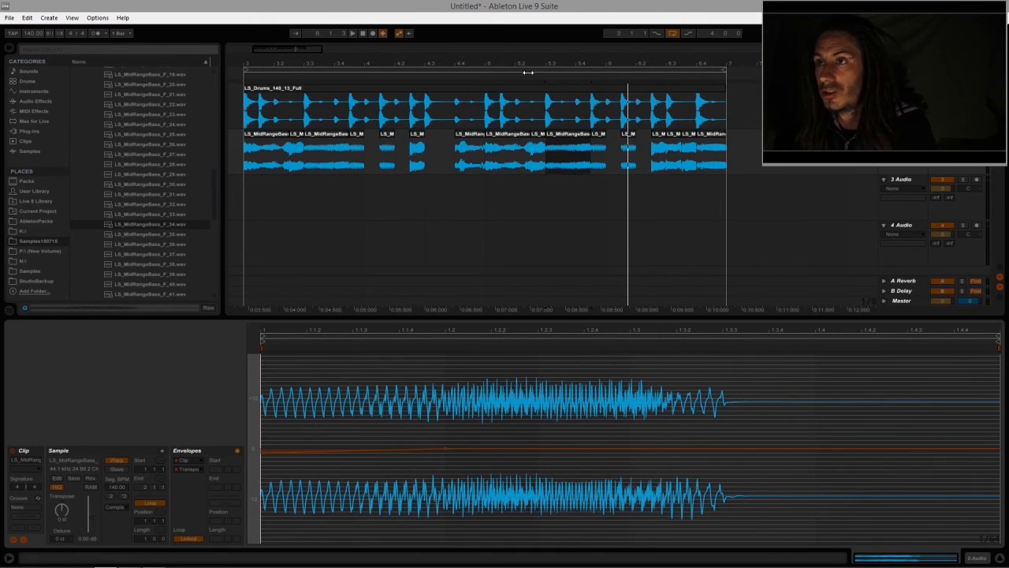
click(475, 78)
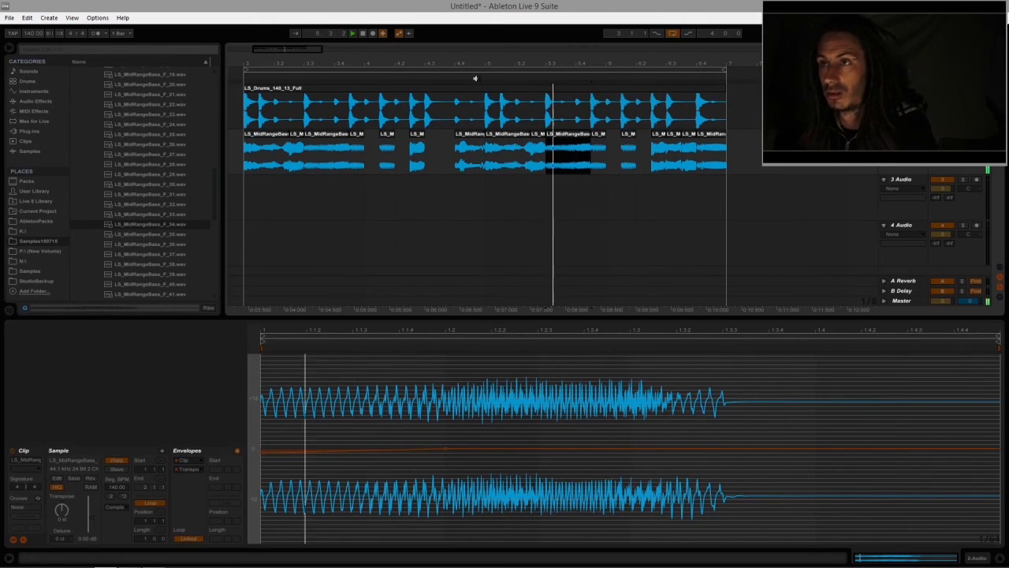
Step: Replace the bass clip at 3.3.1 with a copy of the pitch-modulated clip from 5.3.1
click(330, 136)
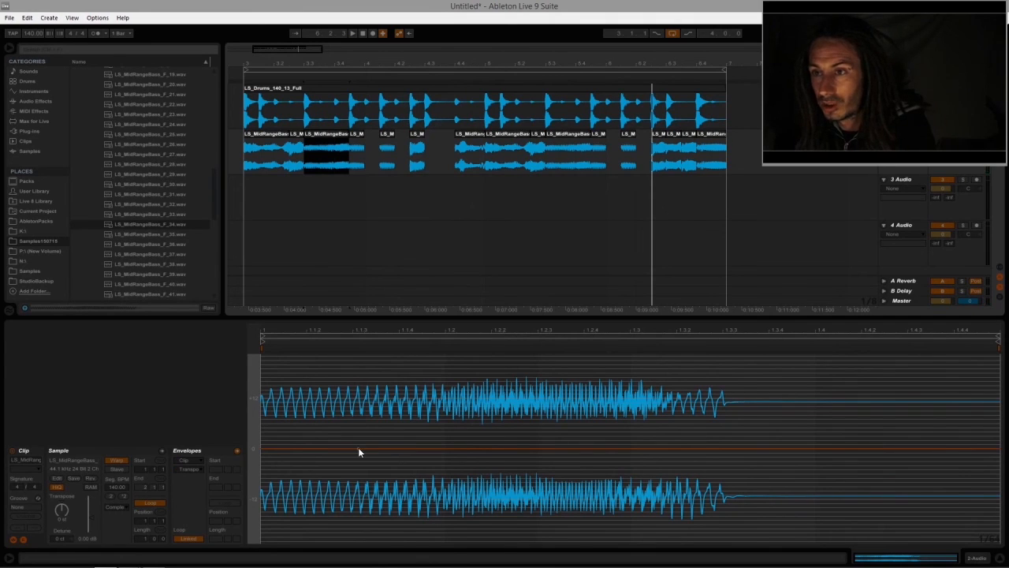
click(572, 134)
click(343, 152)
drag(332, 150, 334, 149)
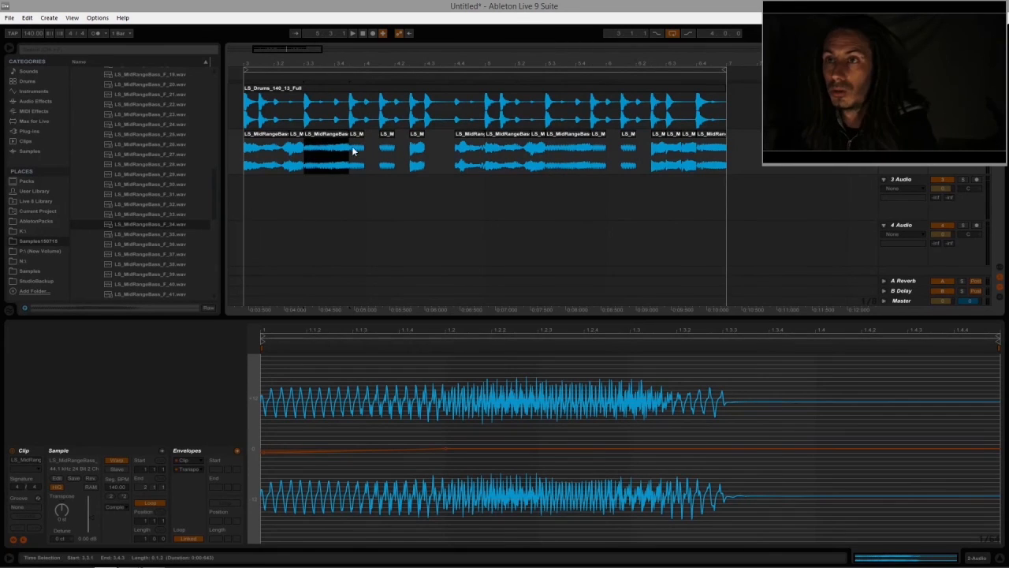
Step: Listen to the whole looped drum and bass pattern, stop playback and place the insert mark at 5.1.1
click(358, 72)
key(space)
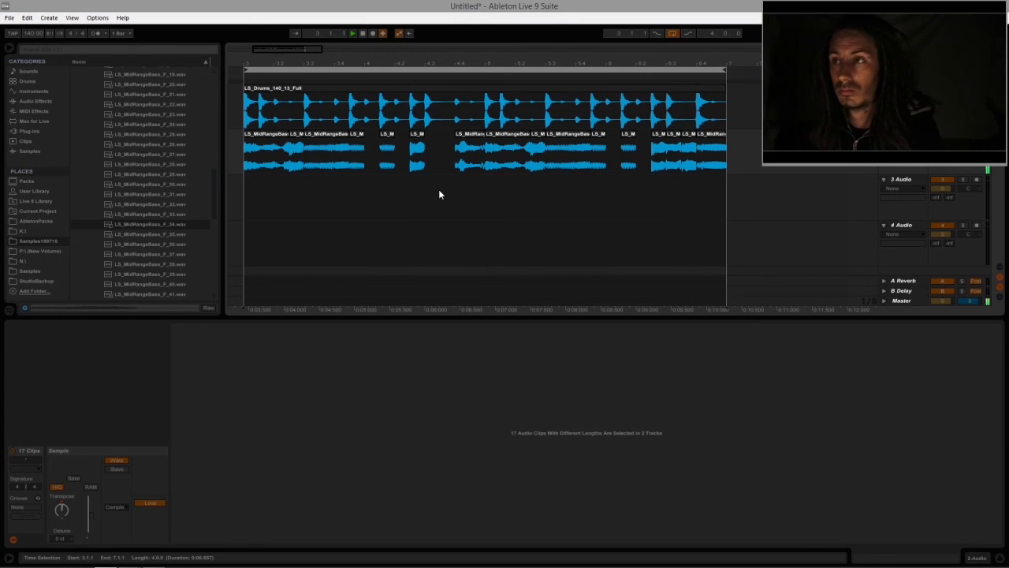
click(540, 218)
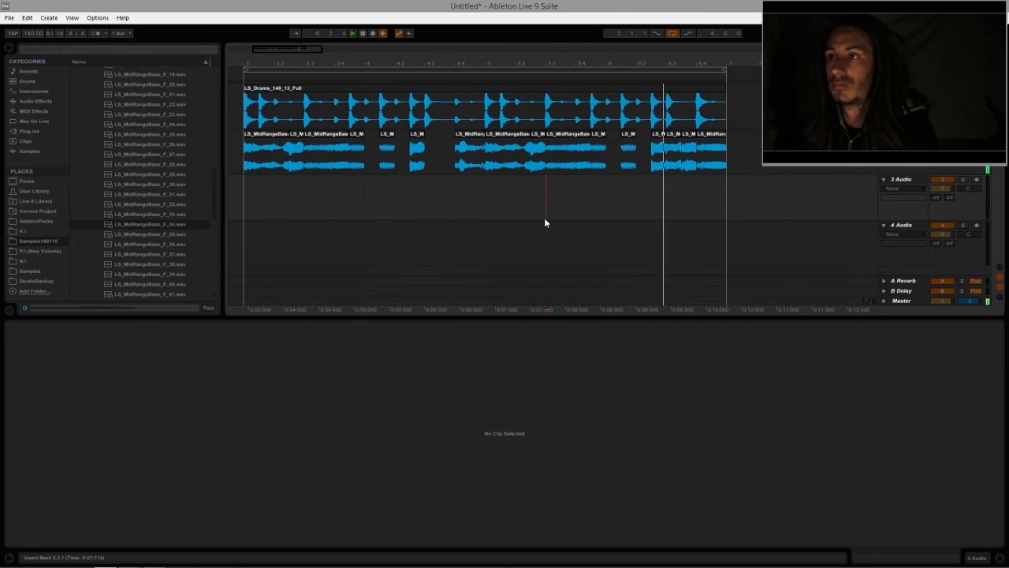
click(487, 206)
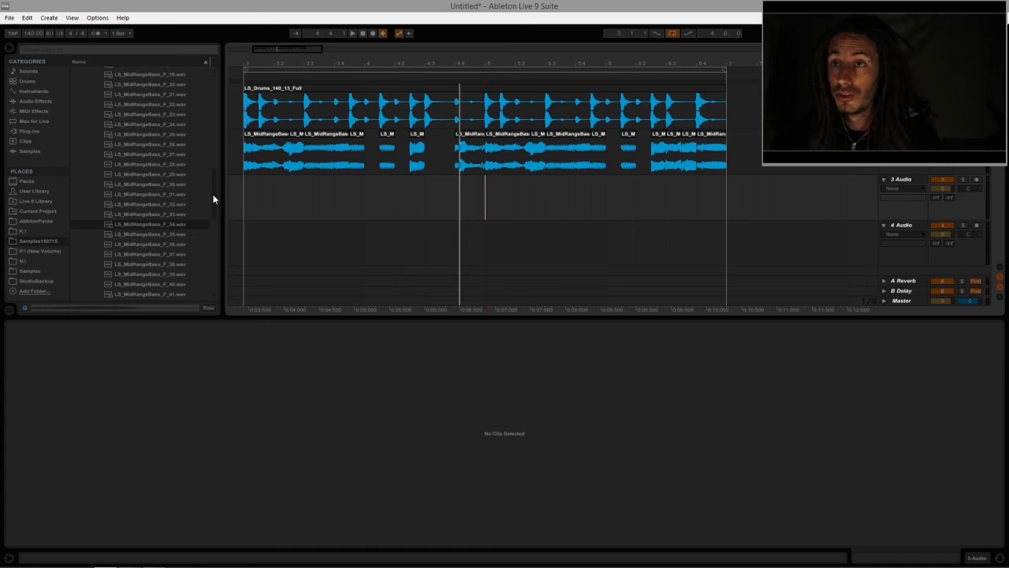
scroll(206, 150, up, 10)
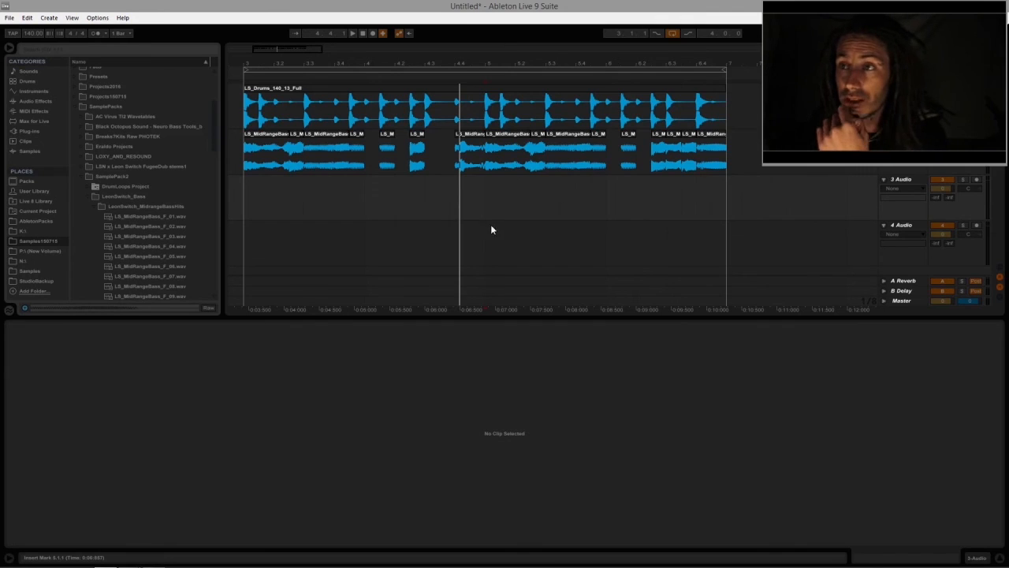
click(485, 205)
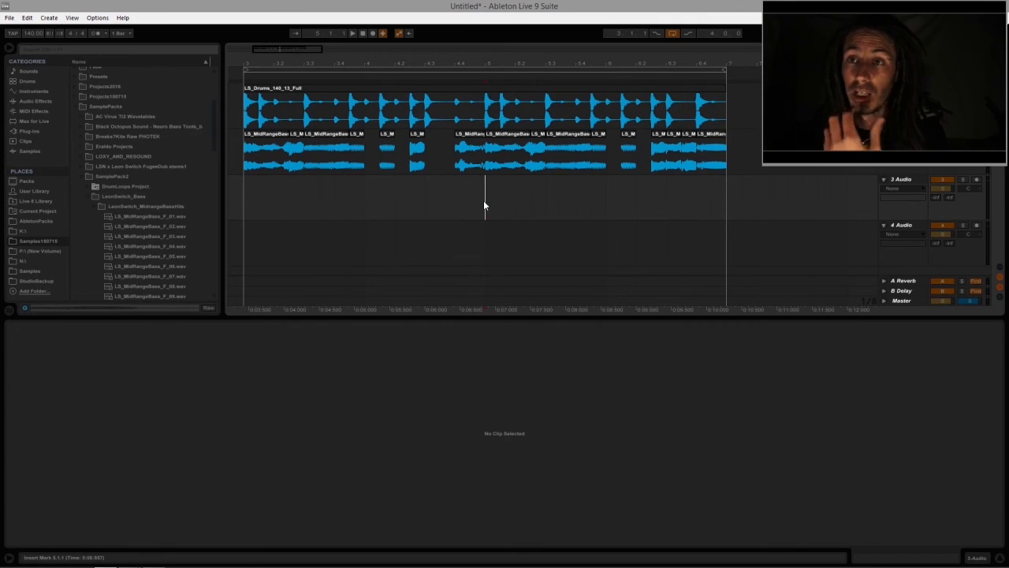